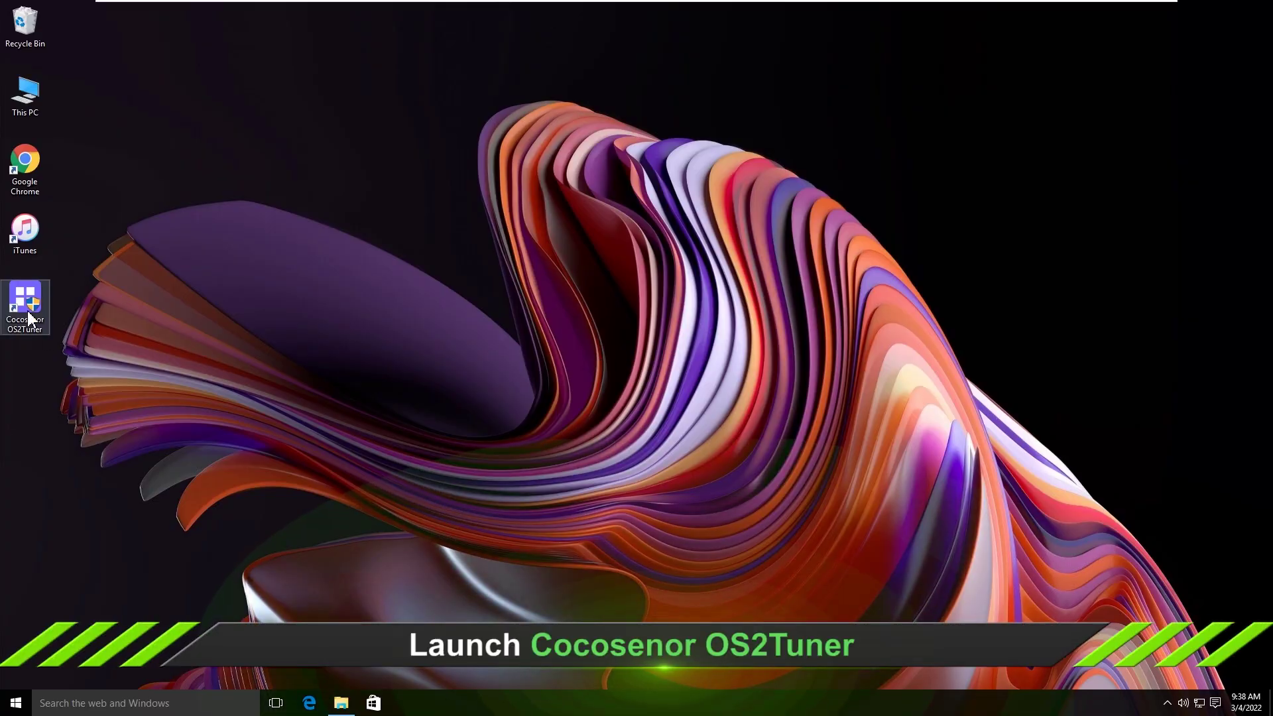
- Launch OS2Tuner as administrator, choose Use PE File, and target drive G:\ SSD 860 EVO 250G
double_click(29, 318)
left_click(708, 378)
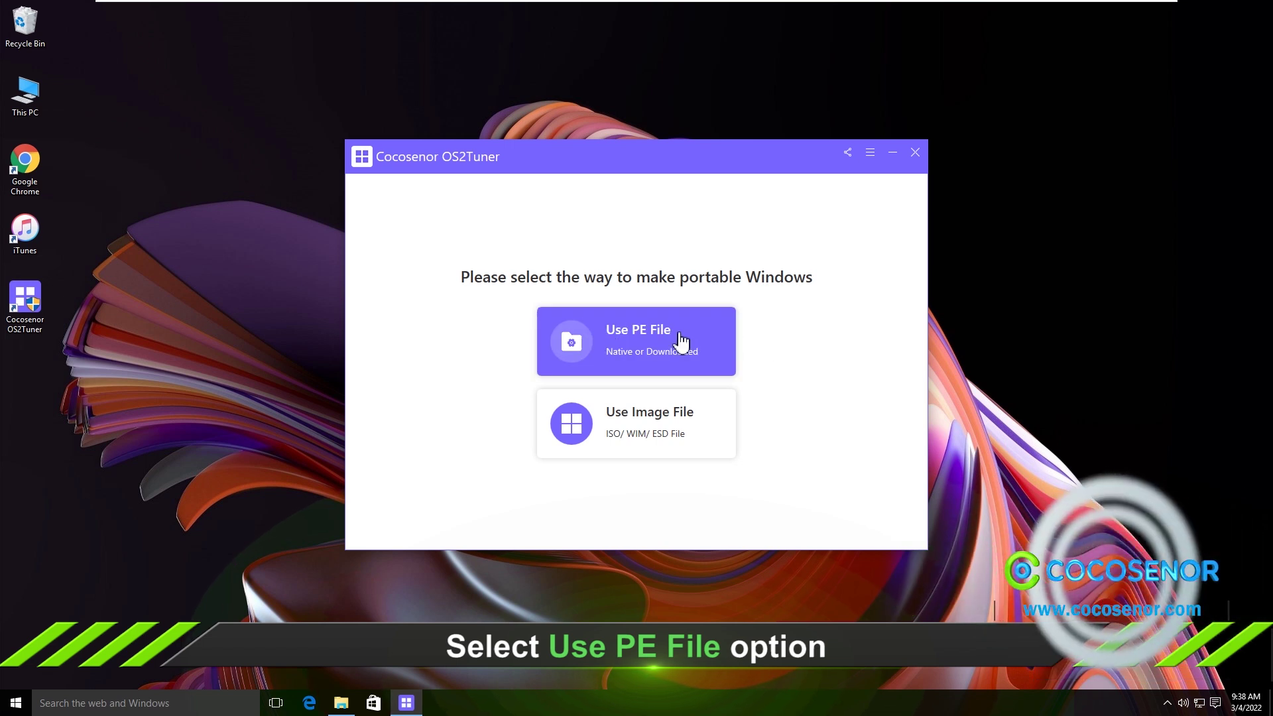
left_click(643, 342)
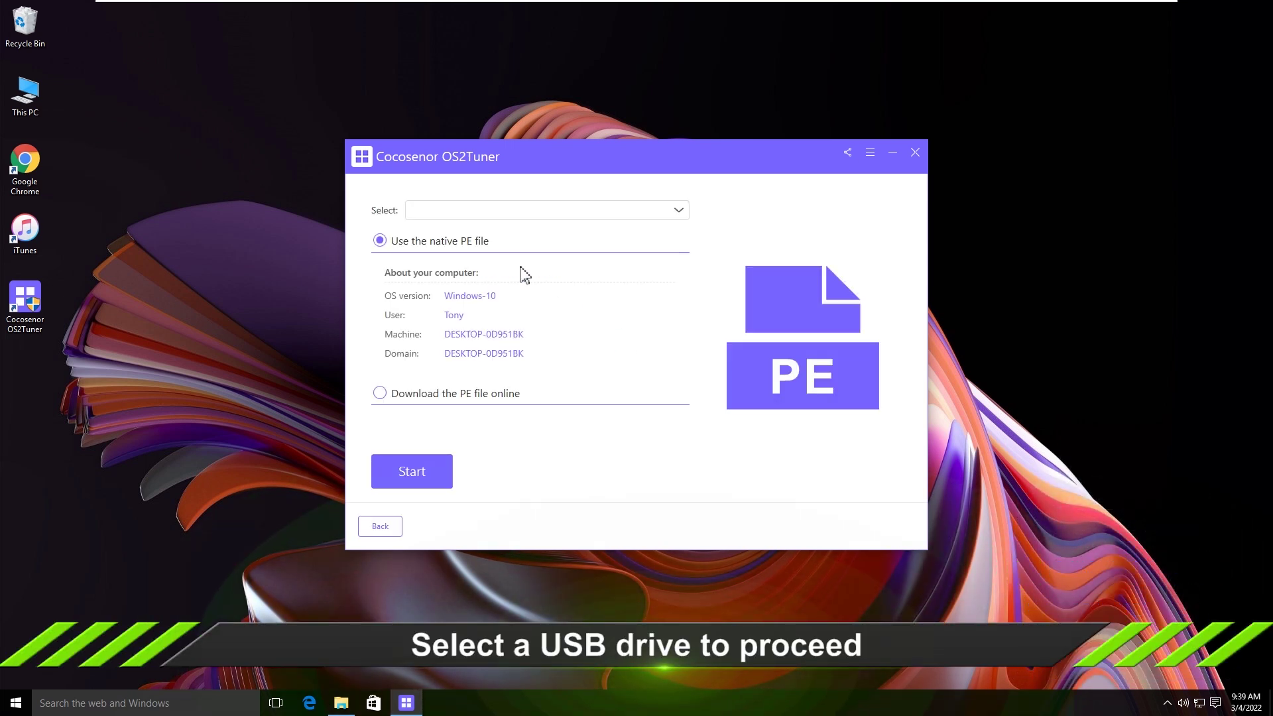
left_click(429, 213)
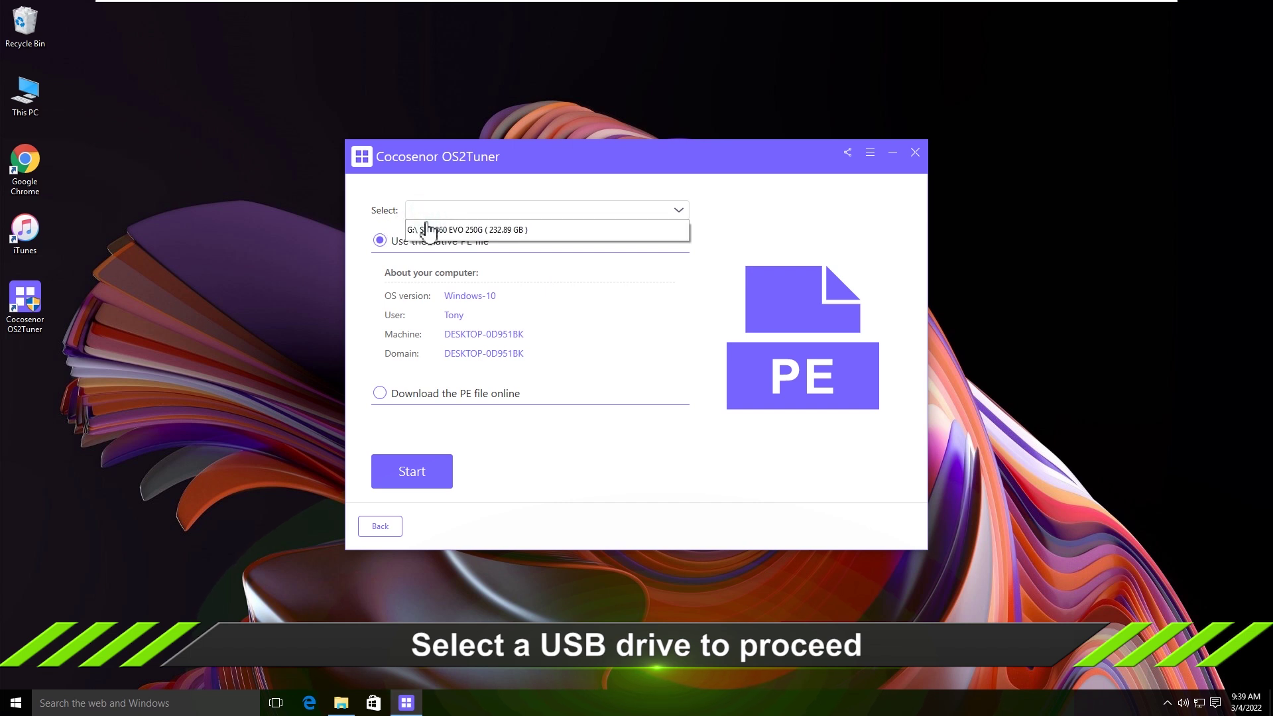
left_click(430, 230)
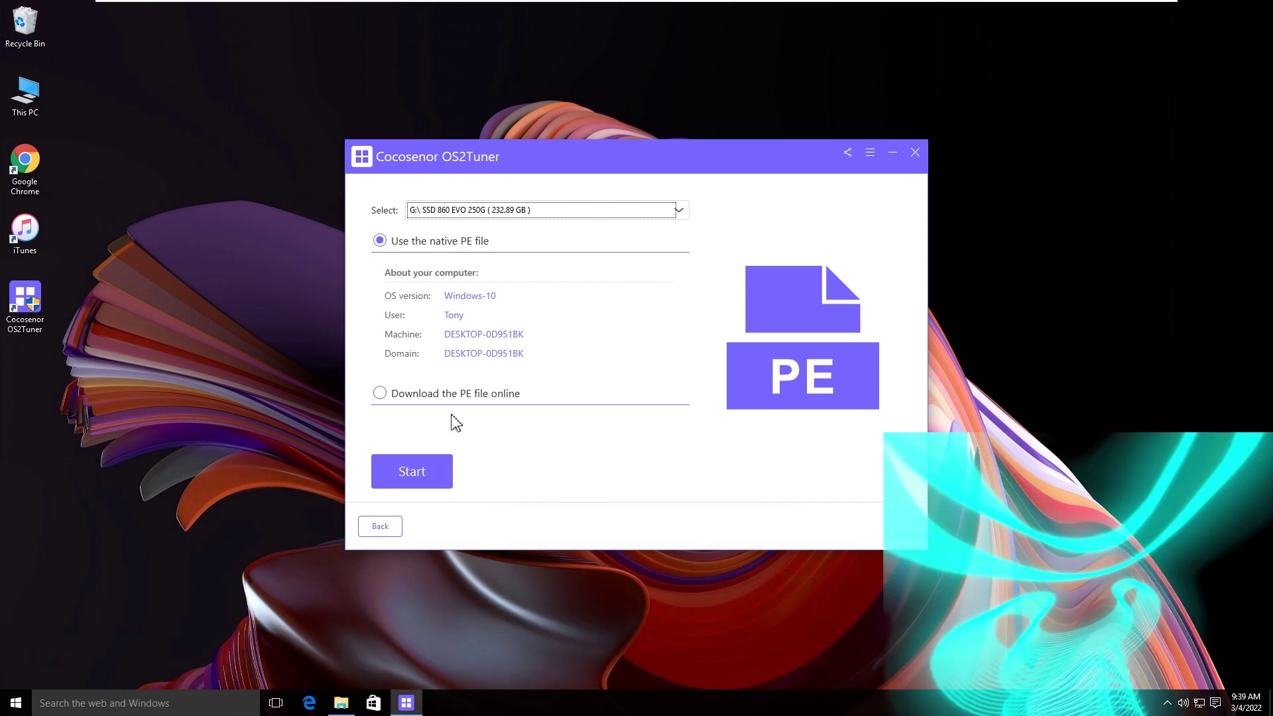
- Switch to getting the PE file online instead of a local file, and start the download
left_click(379, 241)
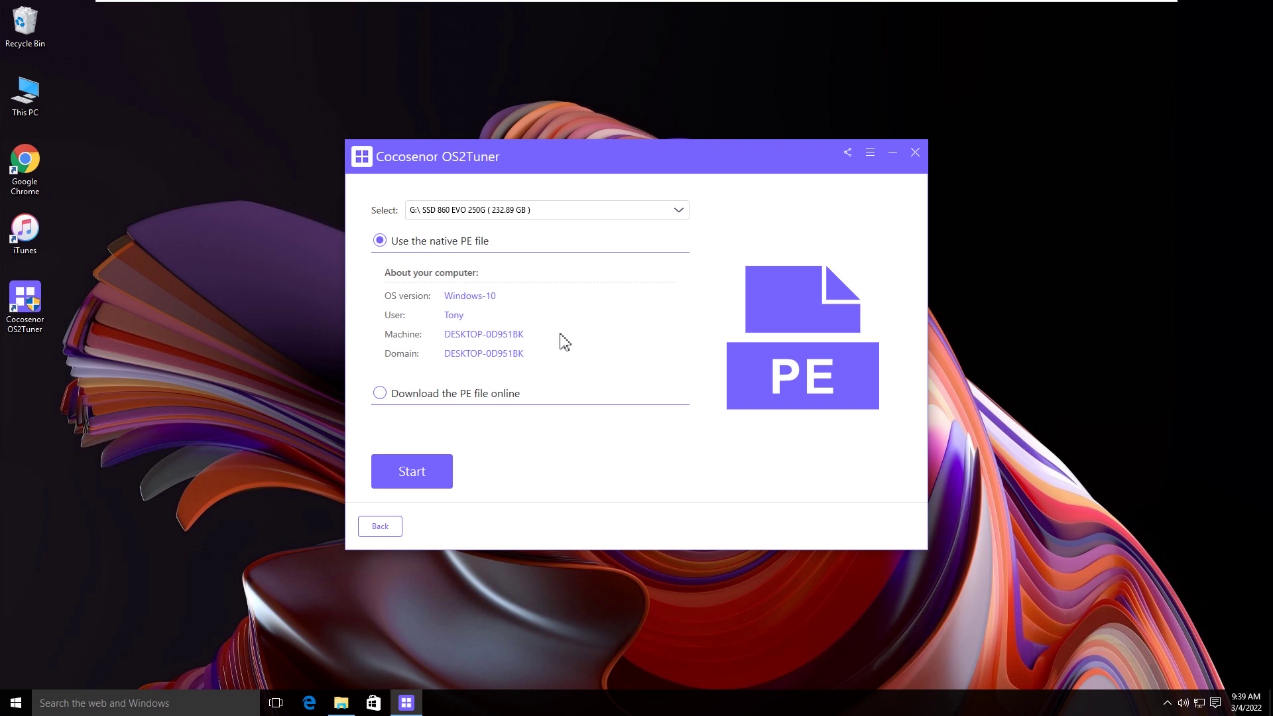
left_click(380, 394)
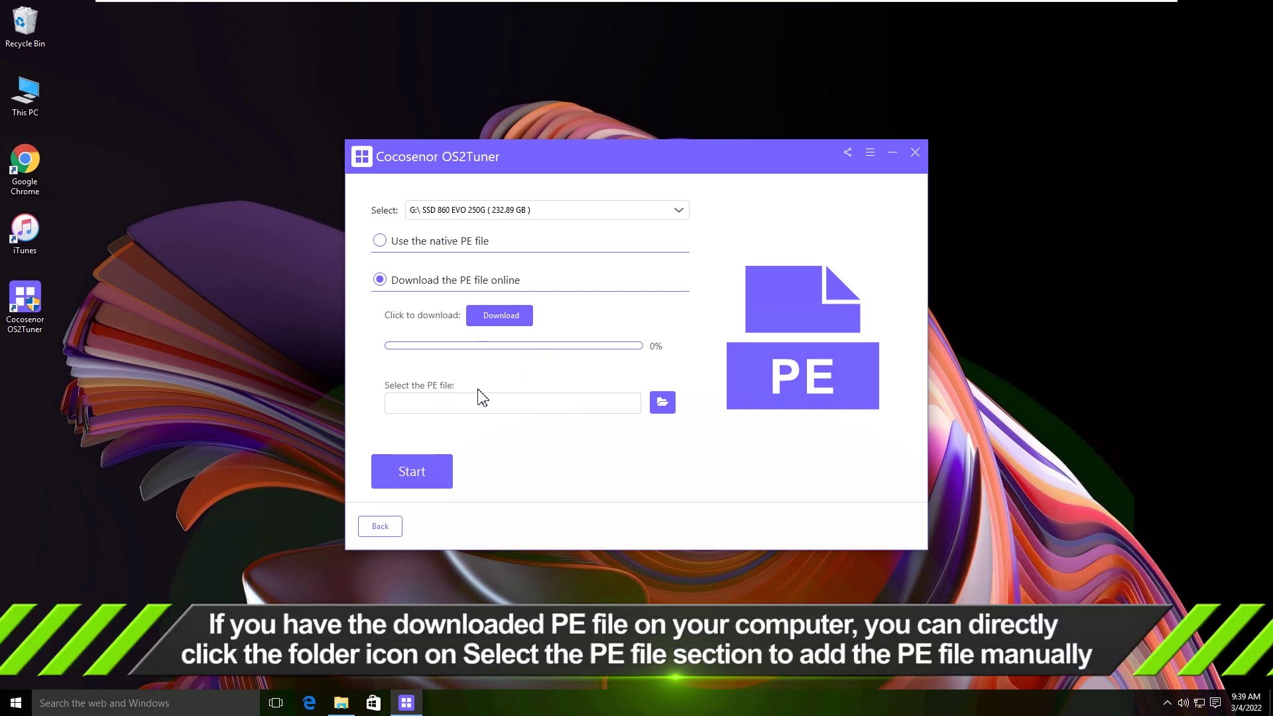
left_click(662, 405)
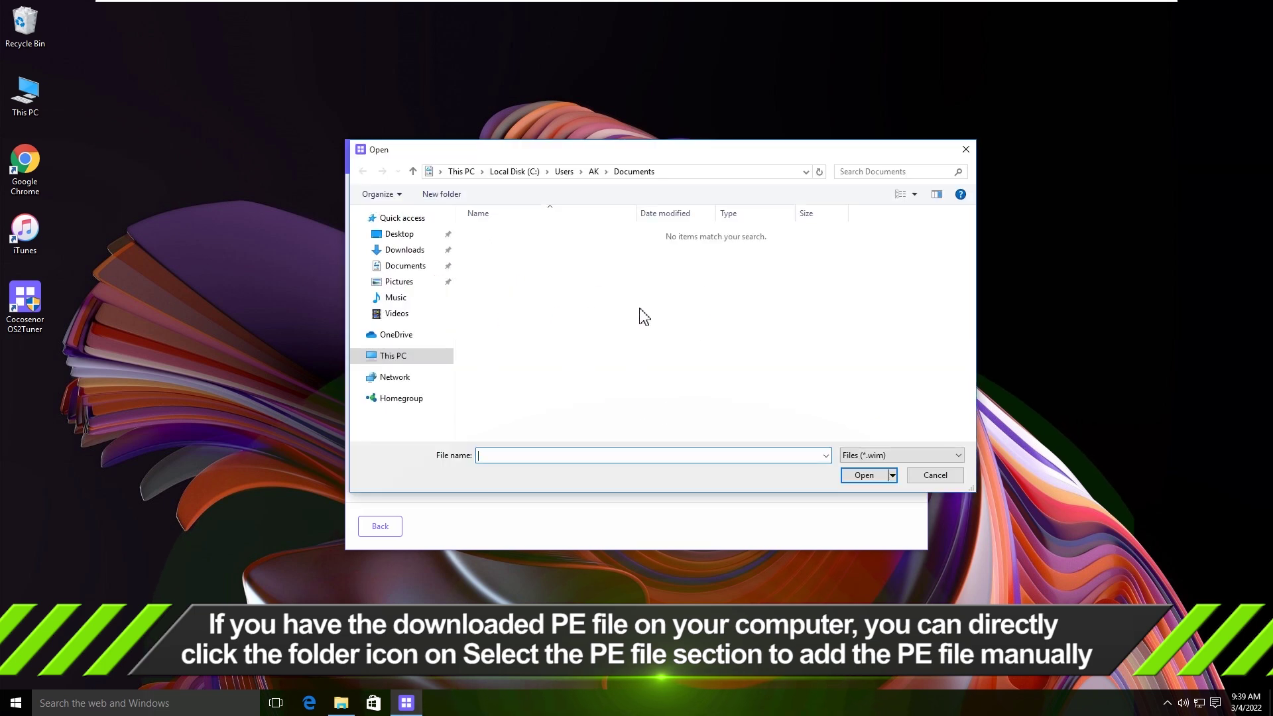
left_click(936, 474)
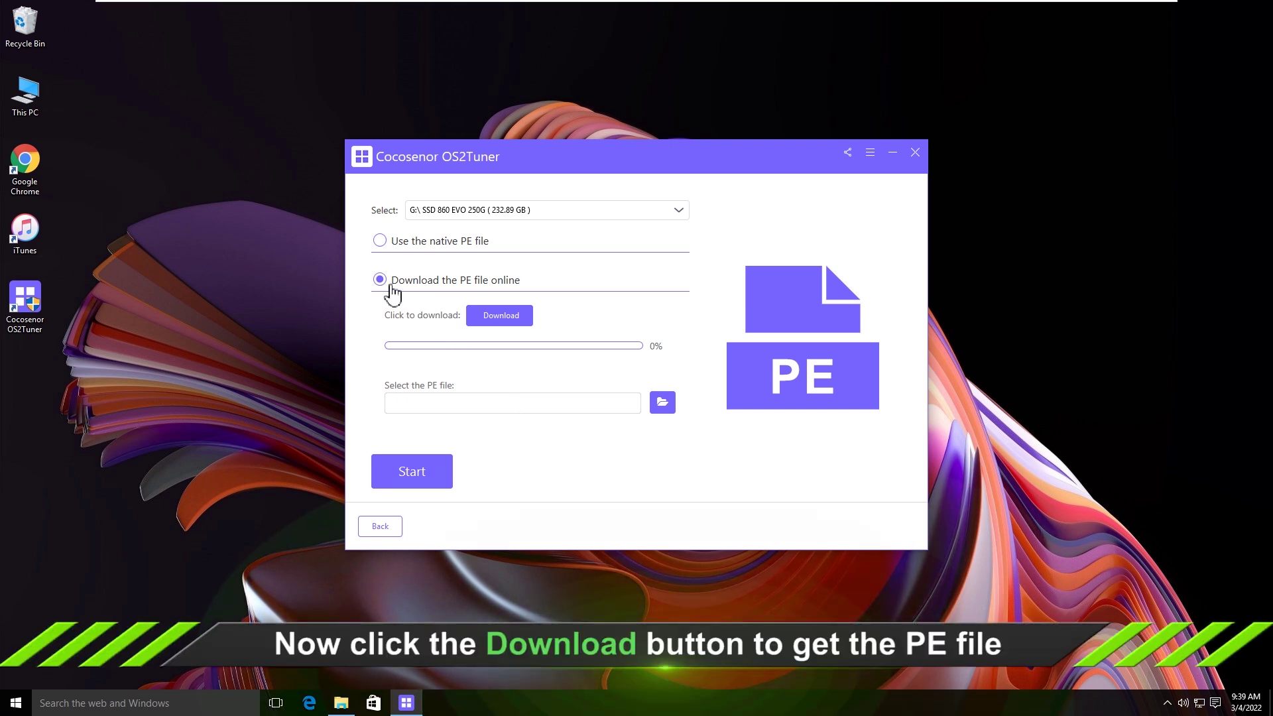
left_click(503, 316)
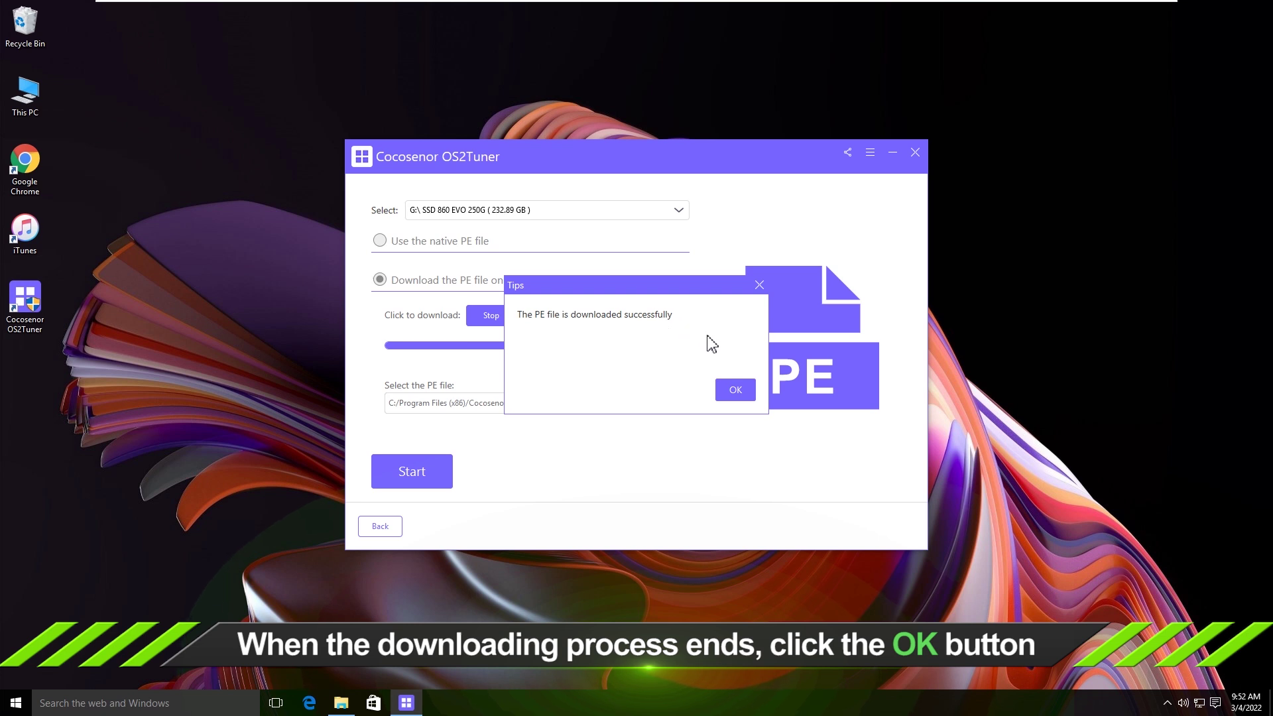
- Write the downloaded PE to the USB drive, accepting formatting, then exit OS2Tuner
left_click(735, 389)
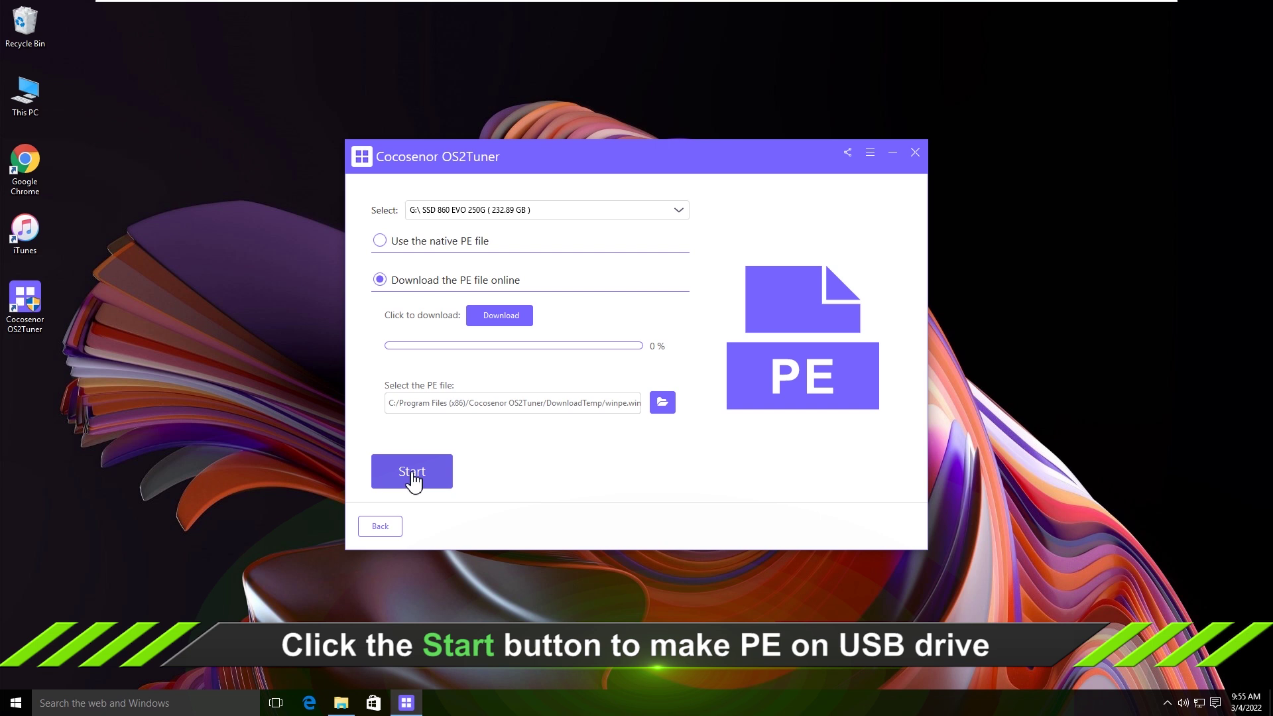
left_click(412, 471)
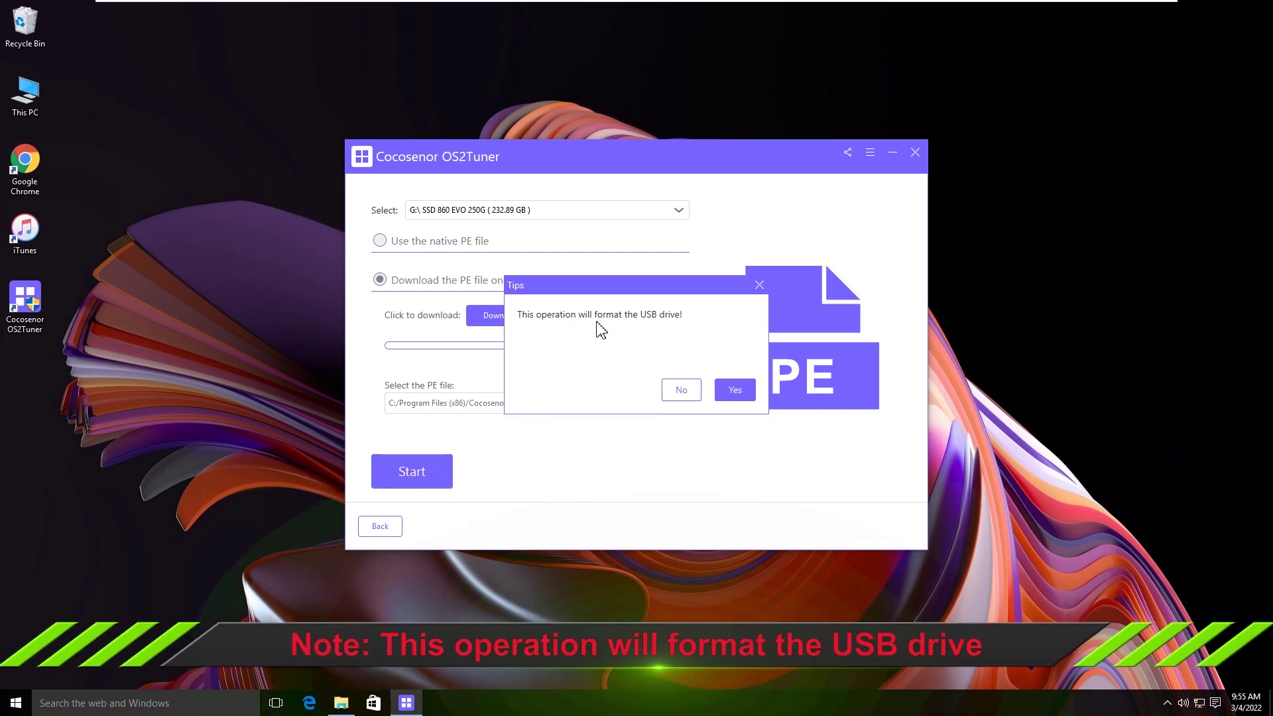
left_click(736, 391)
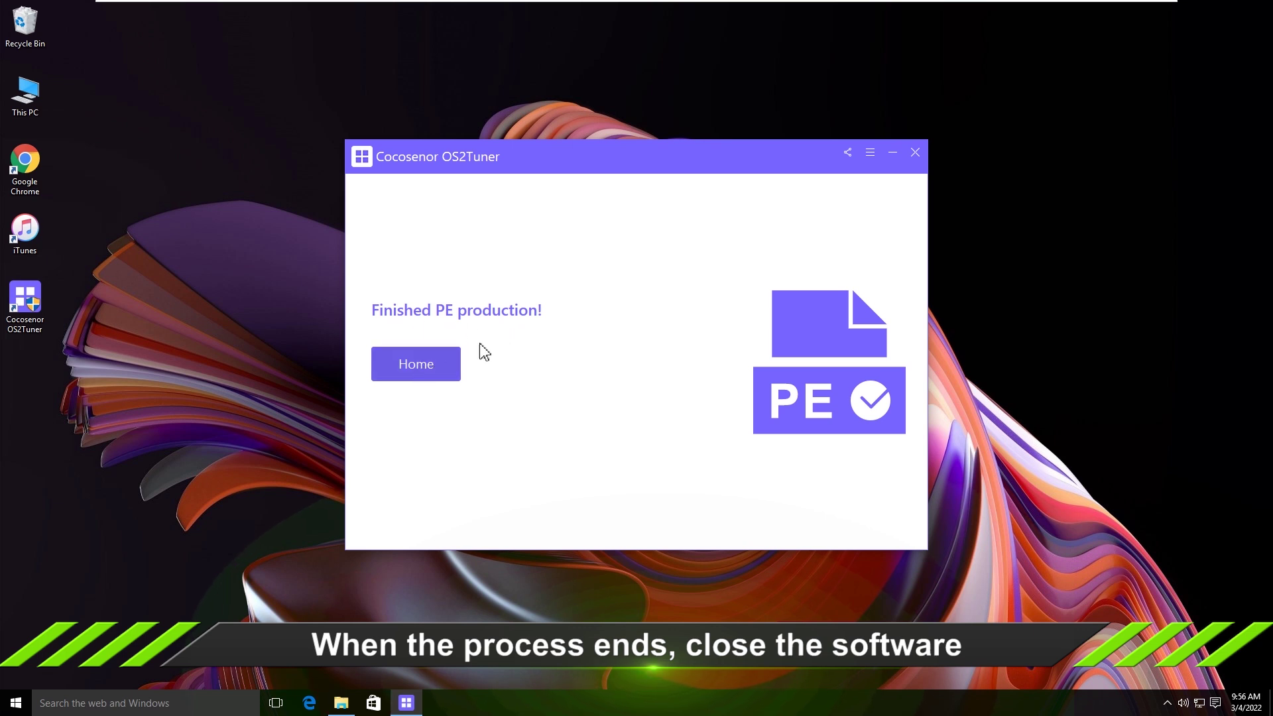
left_click(915, 154)
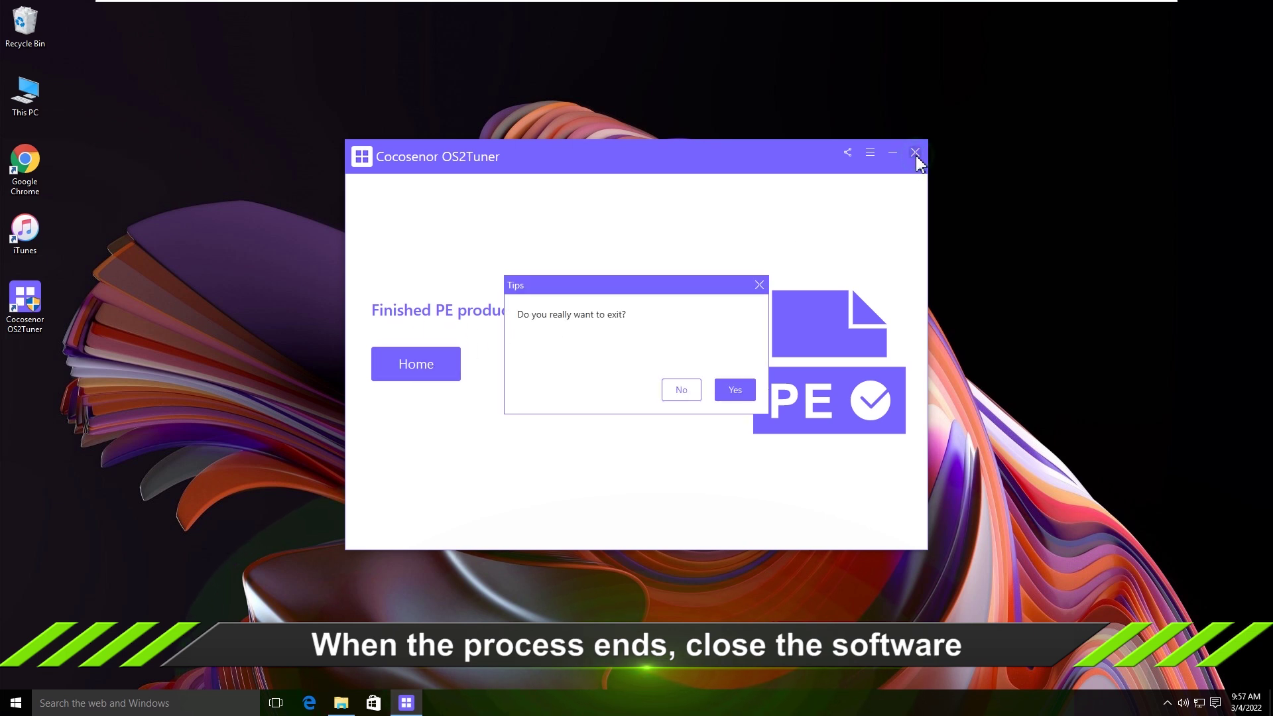
left_click(734, 391)
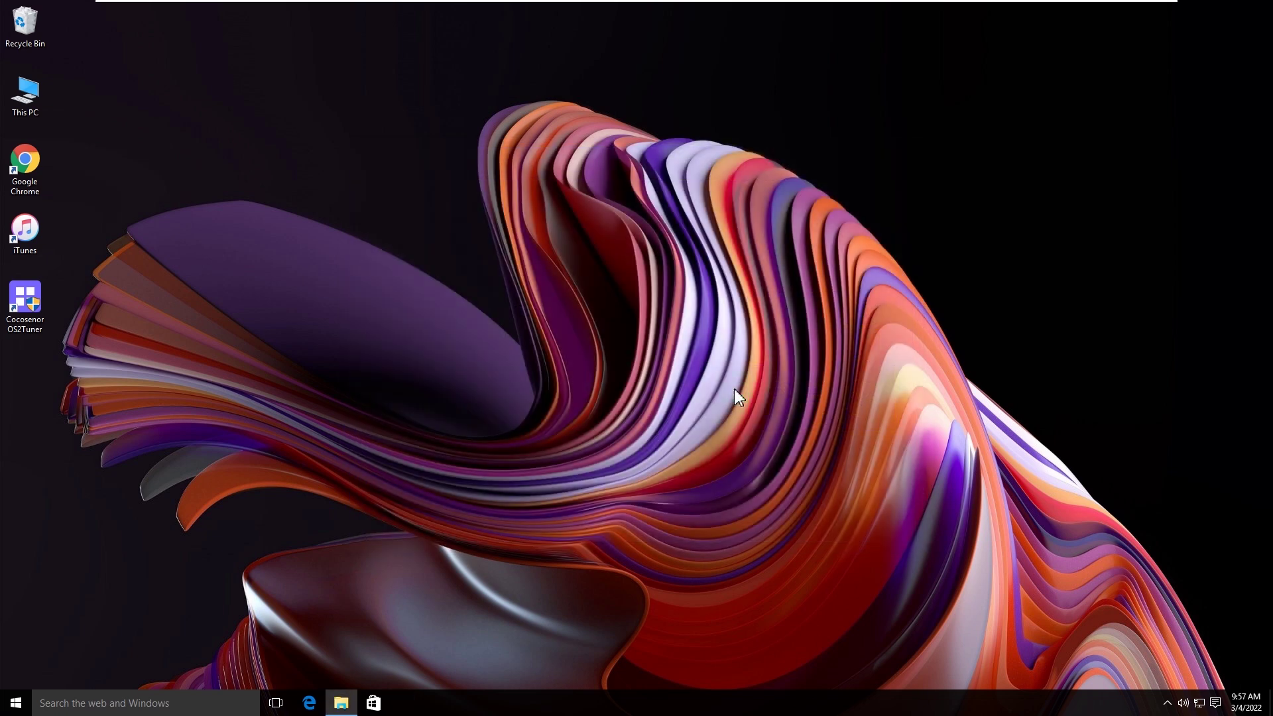
- Restart Windows and choose the USB drive from the boot device list
left_click(16, 703)
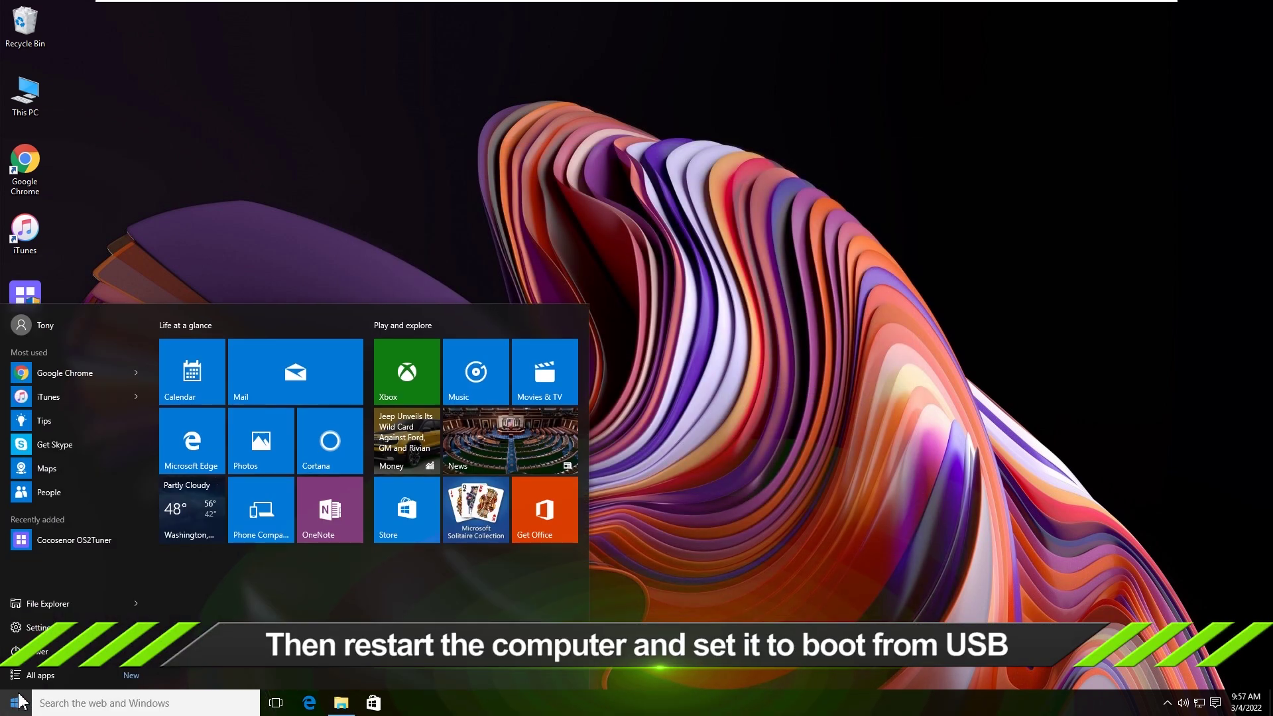
left_click(29, 653)
left_click(38, 627)
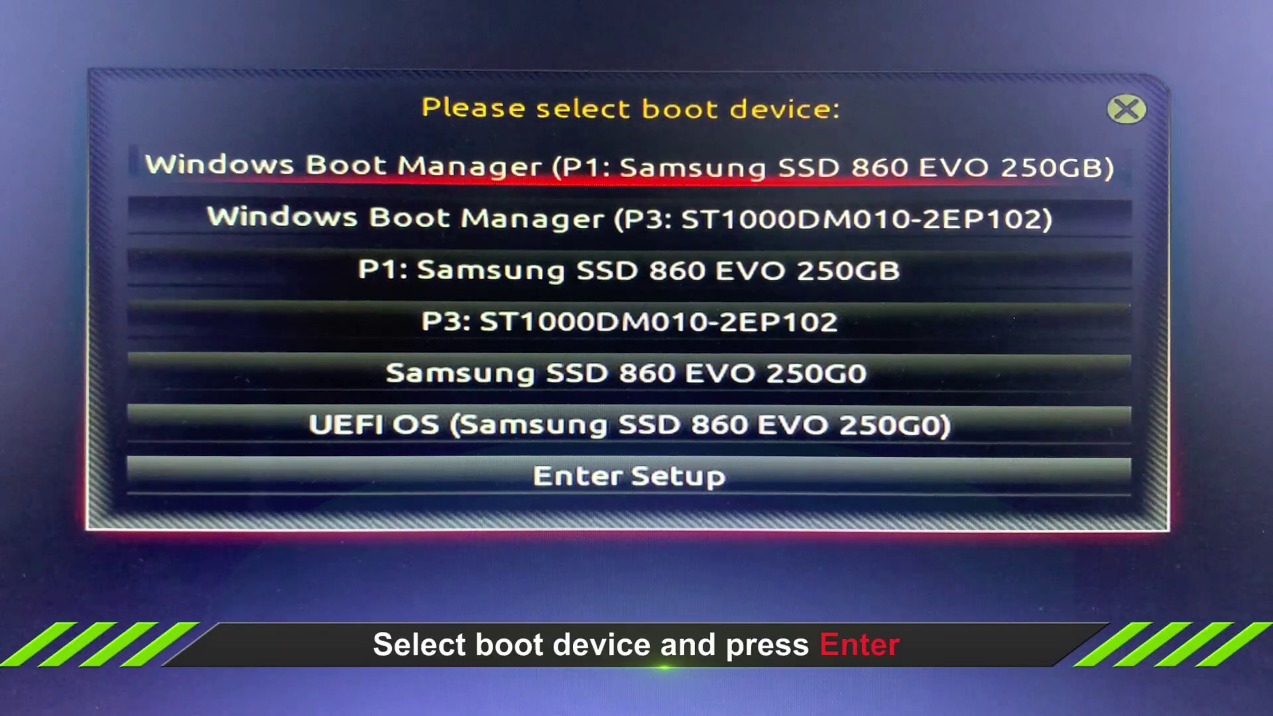
key("Down")
key("Down")
key("Down")
key("Down")
key("Down")
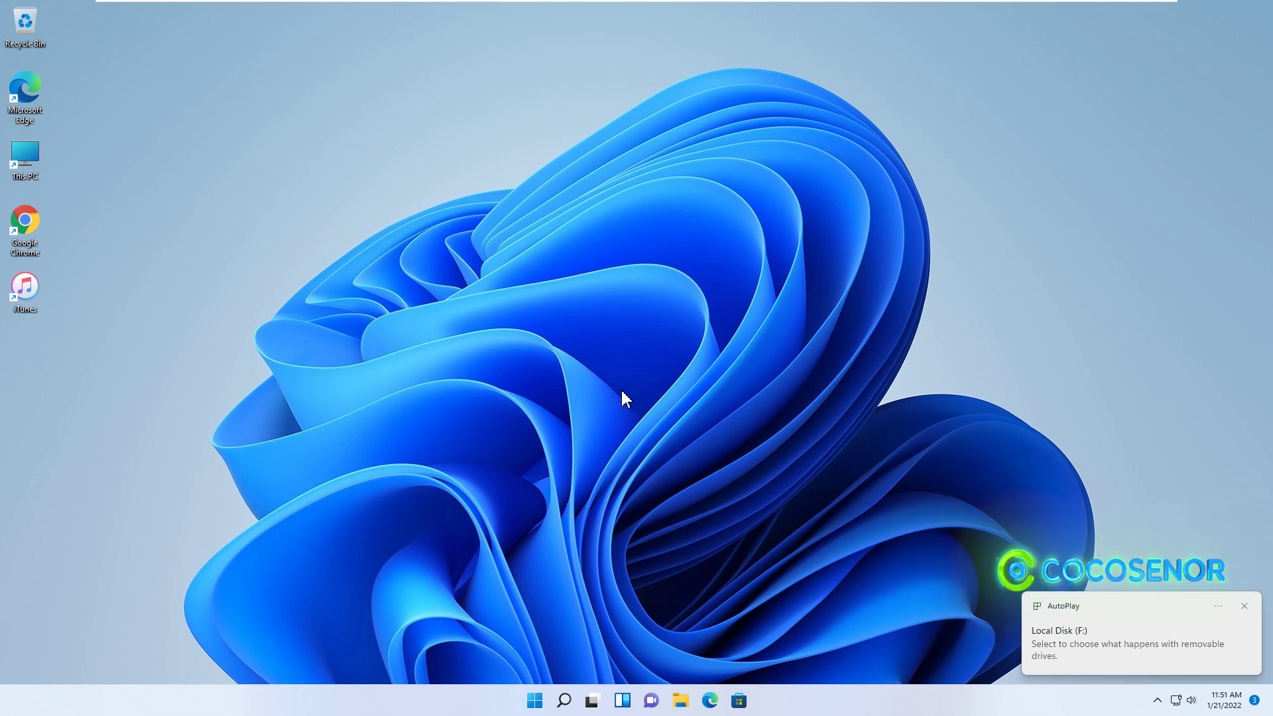
- Restart out of the portable Windows and choose the internal disk in the boot menu
left_click(535, 700)
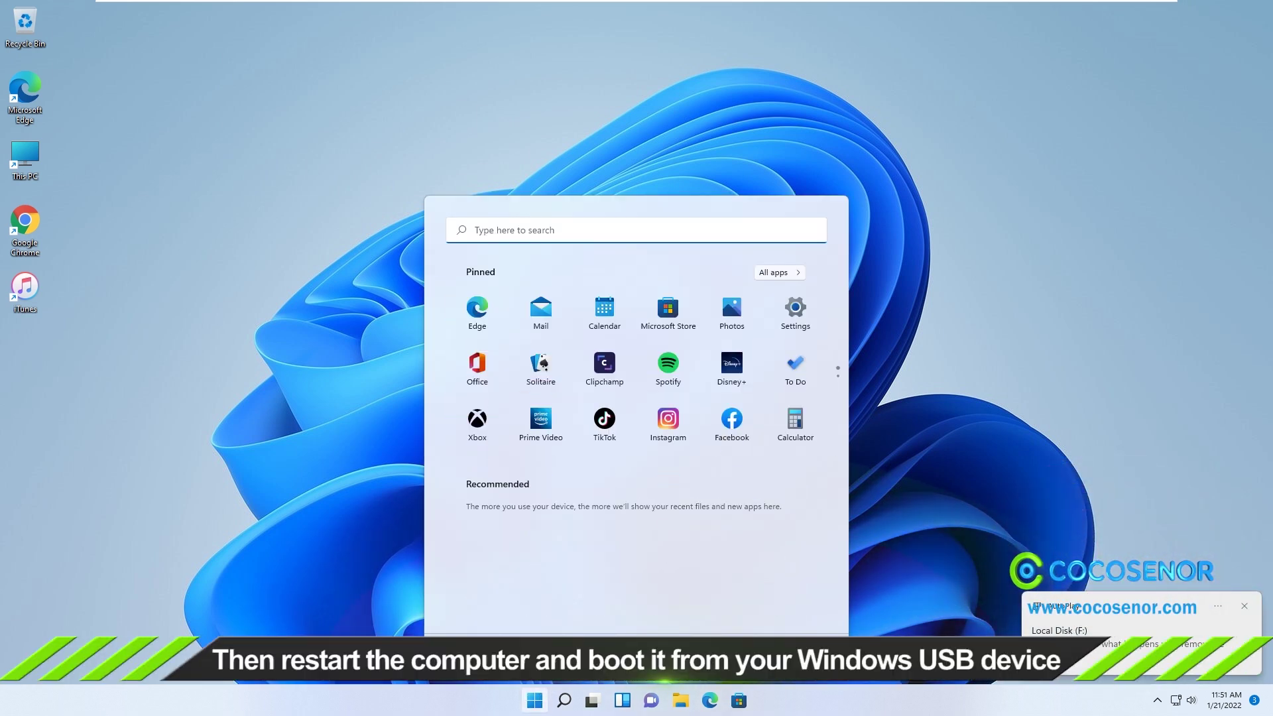
left_click(826, 659)
left_click(802, 623)
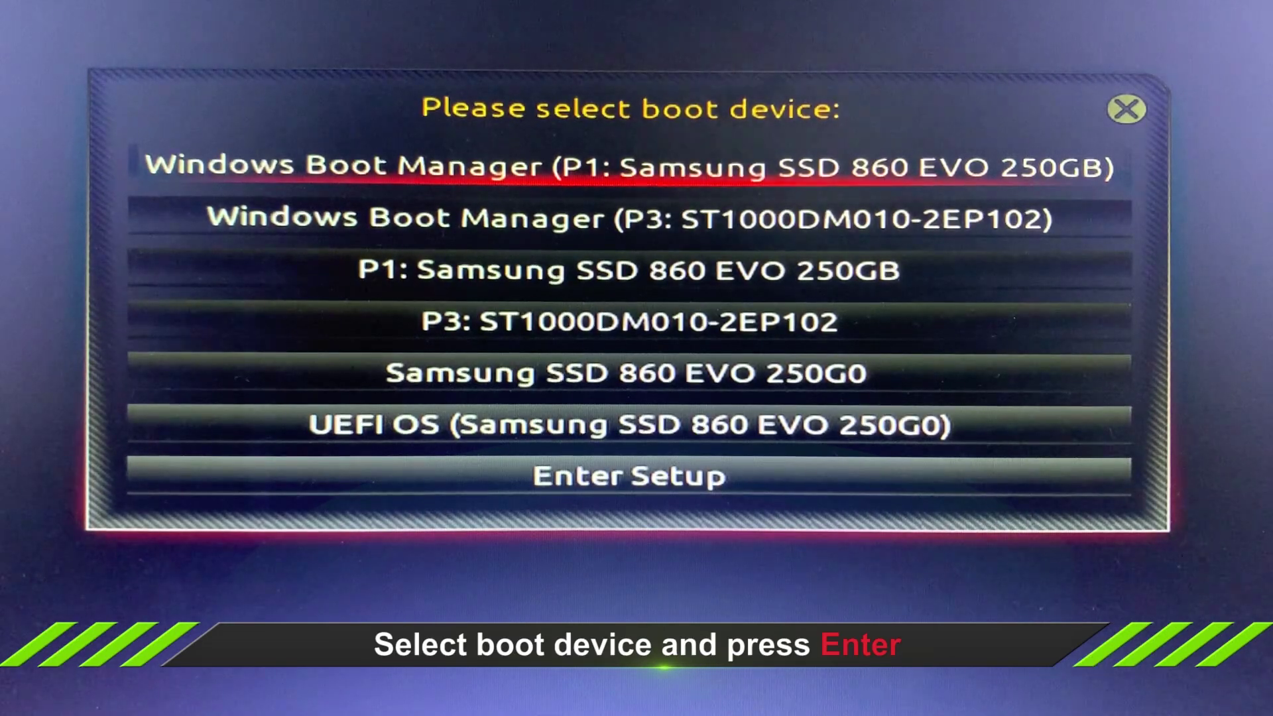
key("Down")
key("Down")
key("Down")
key("Down")
key("Down")
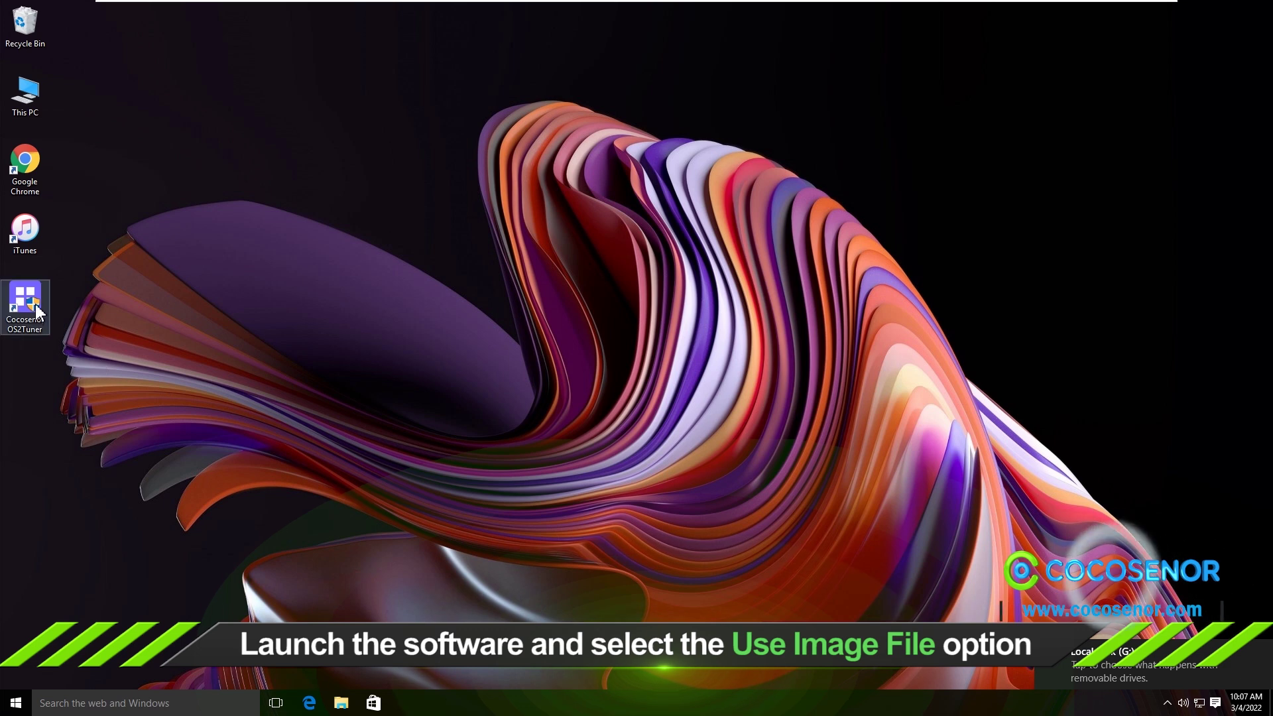
- Launch OS2Tuner as administrator, choose Use Image File, and target the SSD 860 EVO drive
double_click(35, 301)
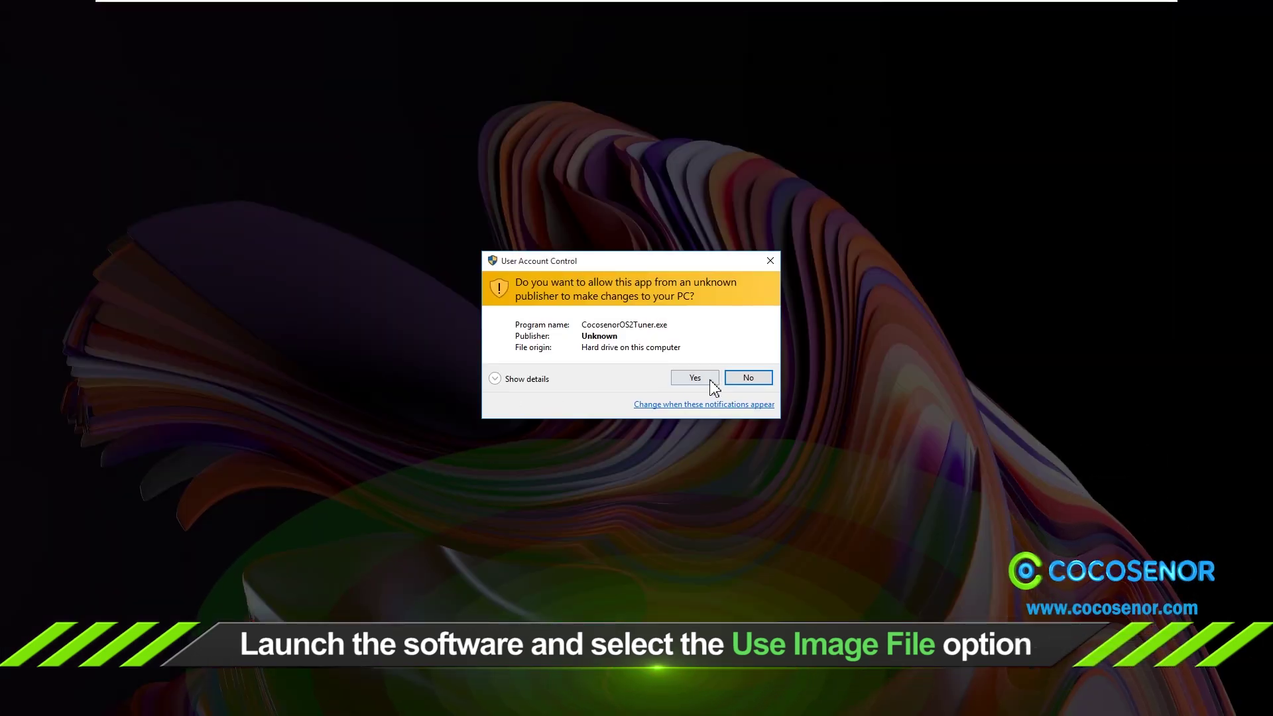
left_click(693, 377)
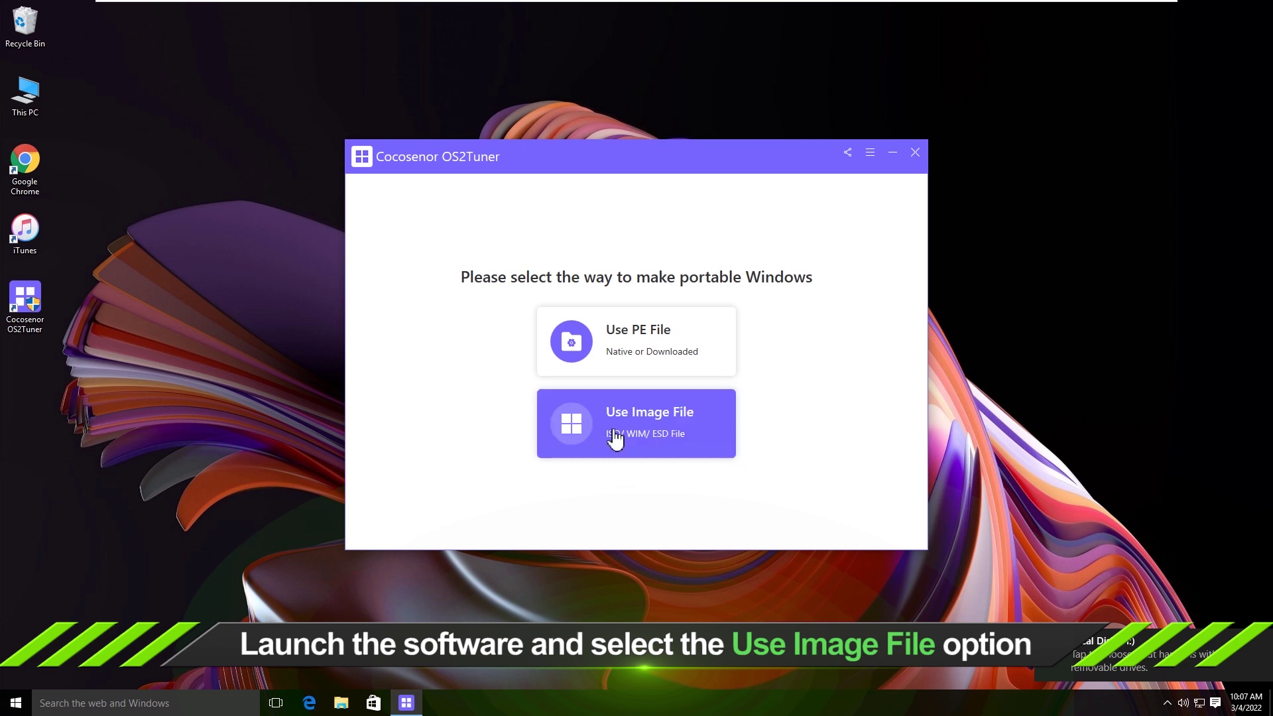
left_click(650, 421)
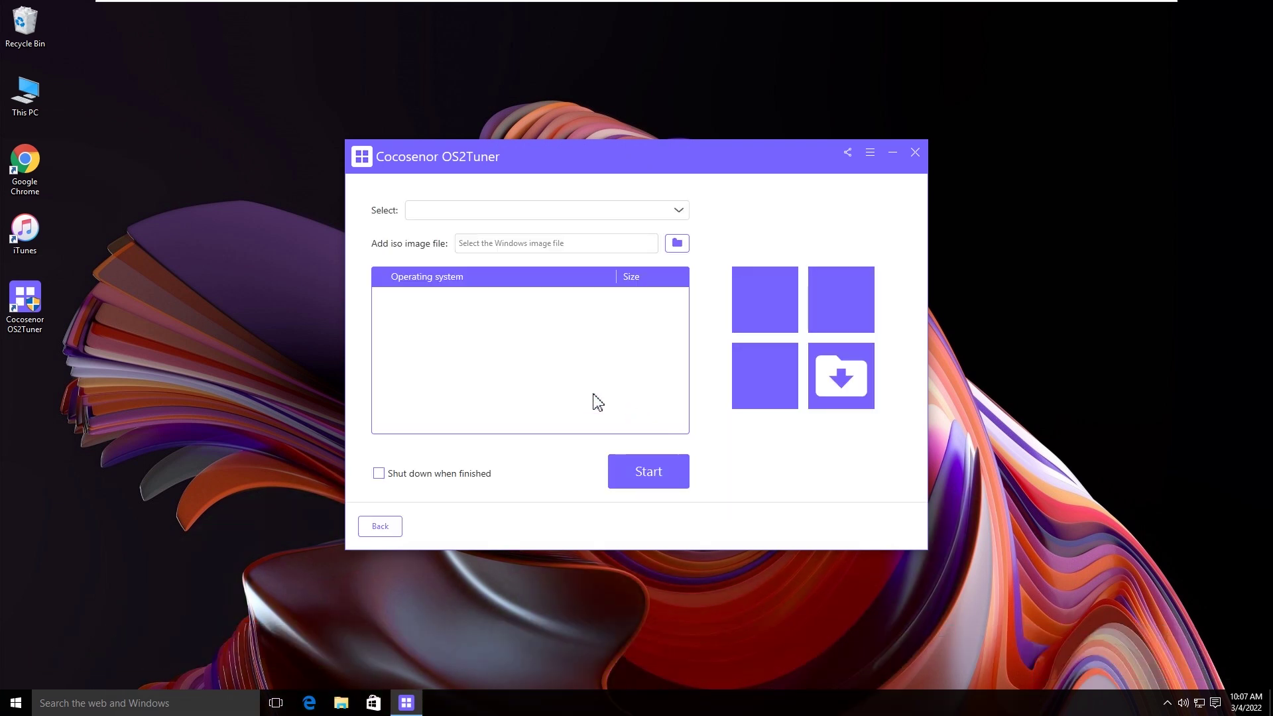
left_click(434, 214)
left_click(429, 230)
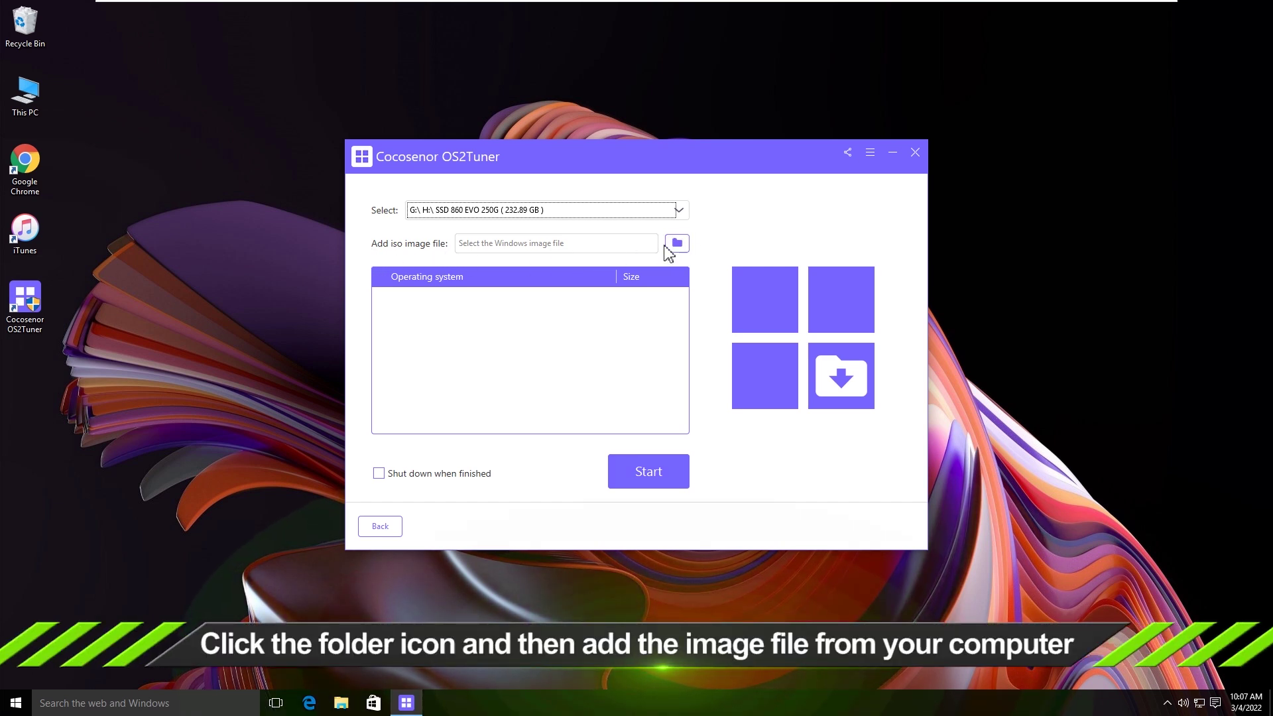
- Load the en_windows_10_enterprise_x64_dvd_6851151 ISO as the image file
left_click(676, 243)
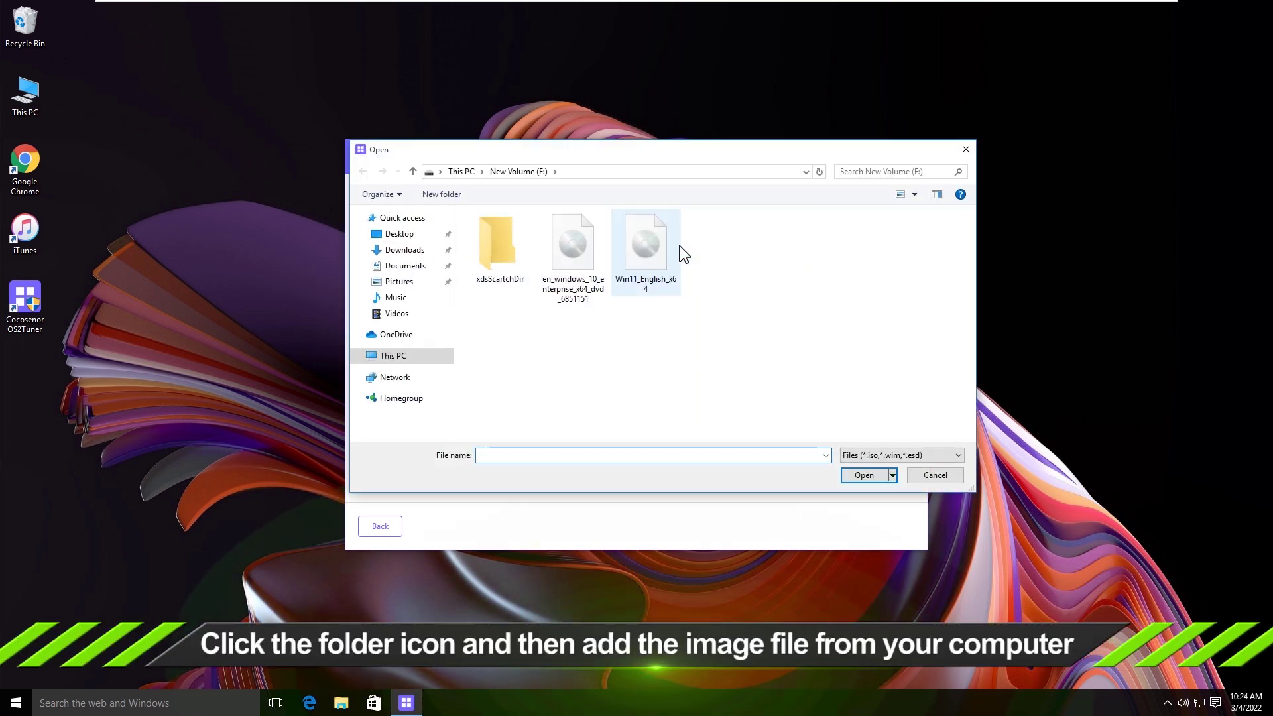
left_click(582, 251)
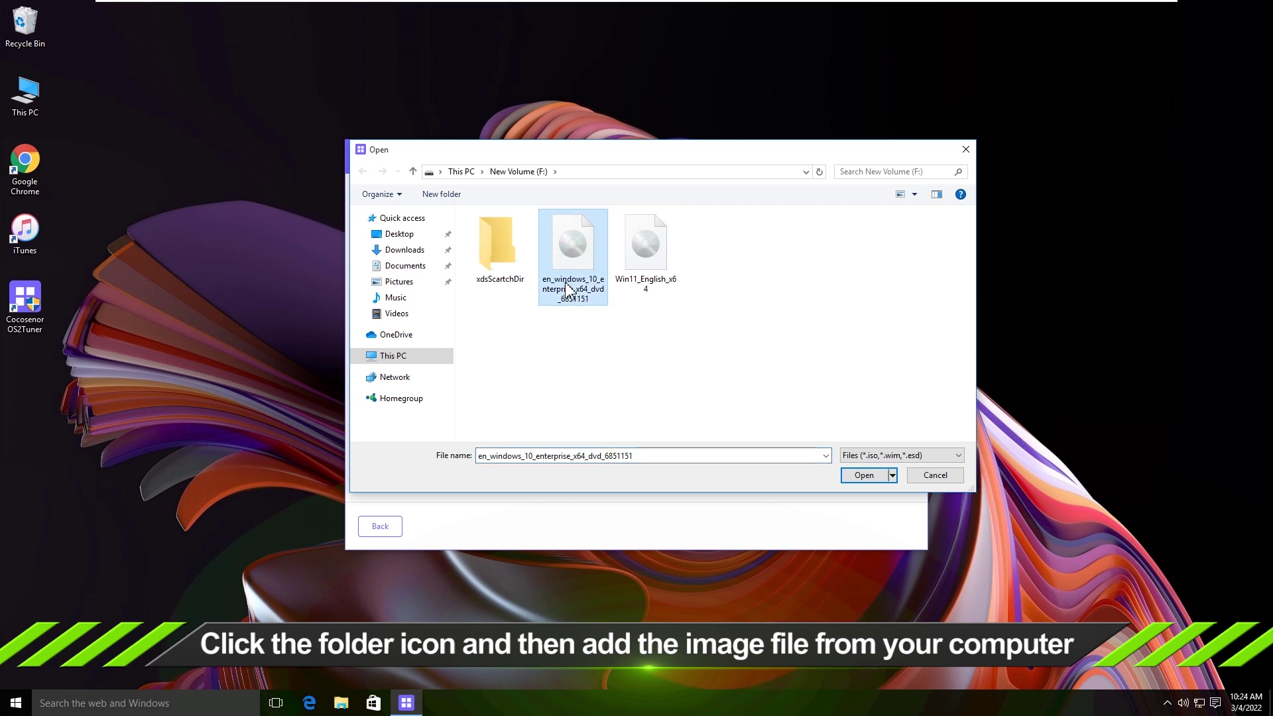
left_click(863, 475)
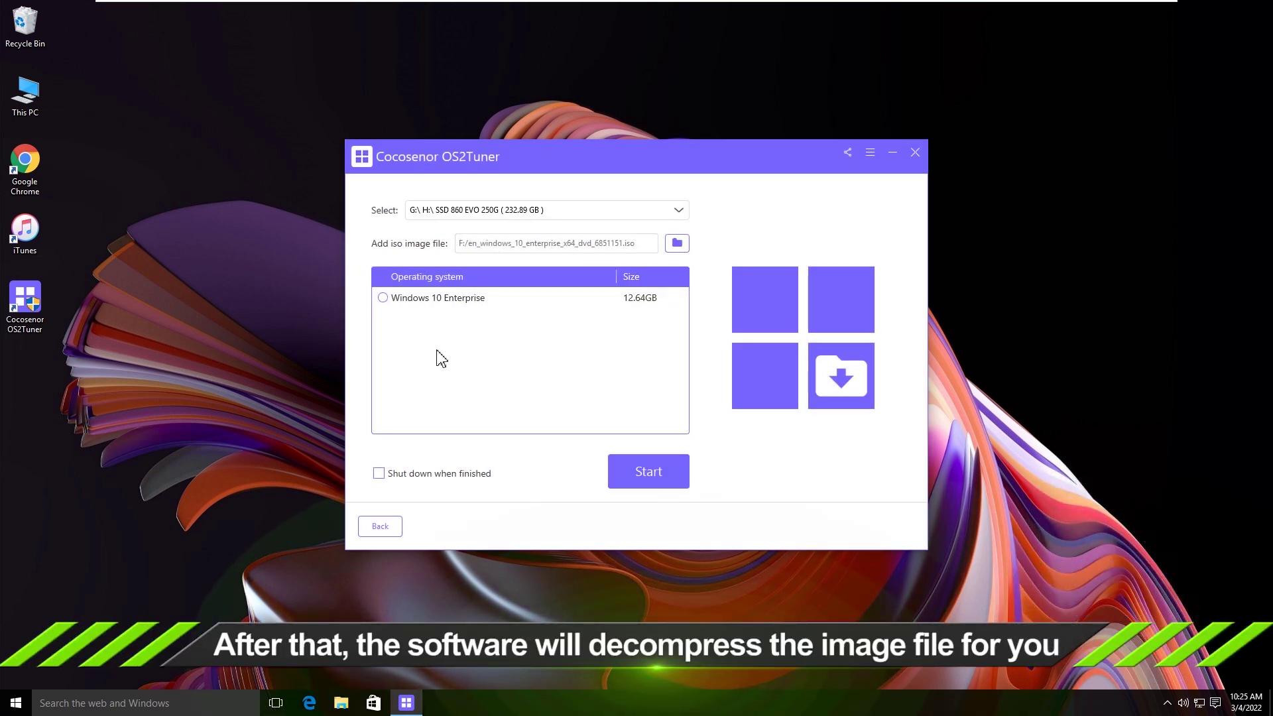
- Build portable Windows 10 Enterprise on the drive, accepting formatting, then exit OS2Tuner
left_click(384, 299)
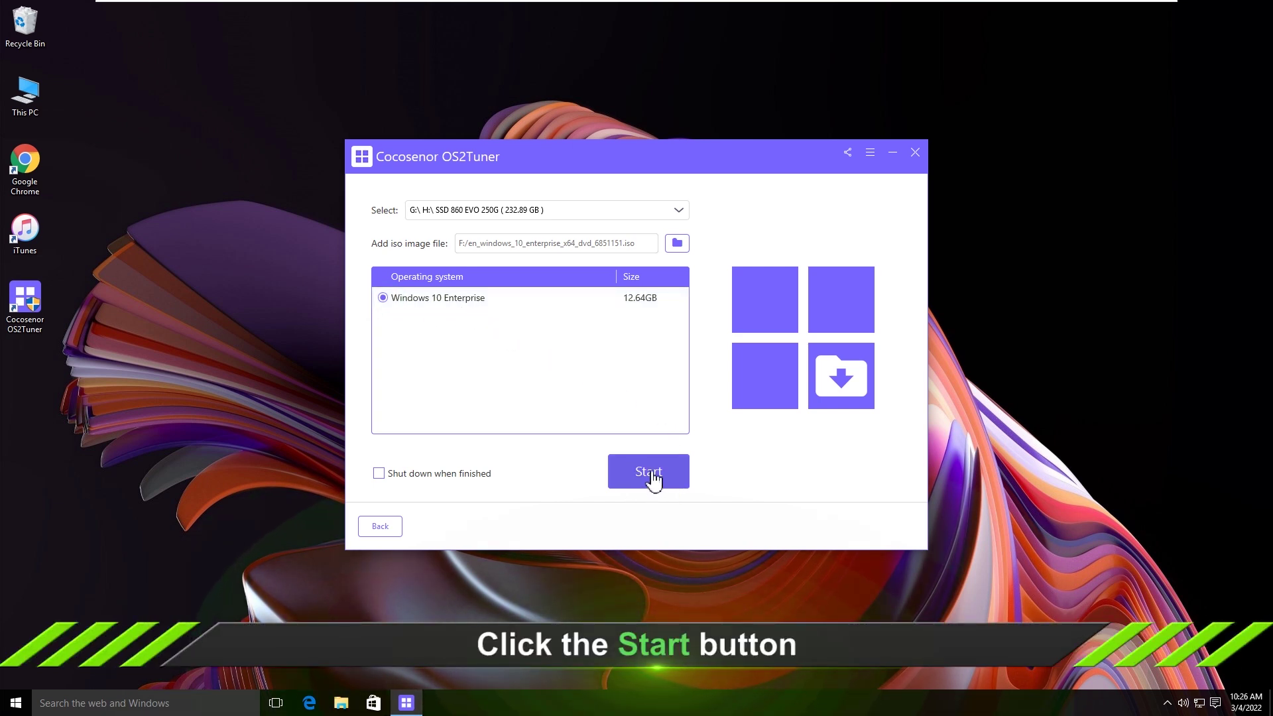
left_click(653, 478)
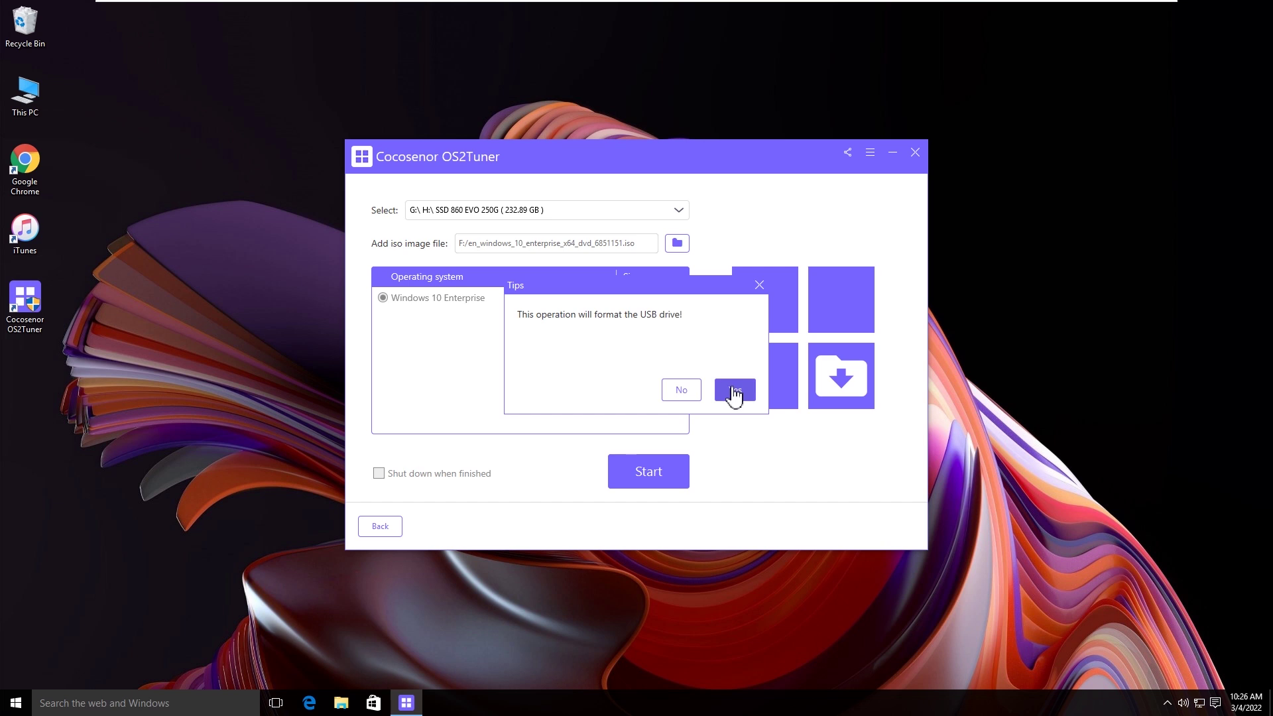
left_click(734, 391)
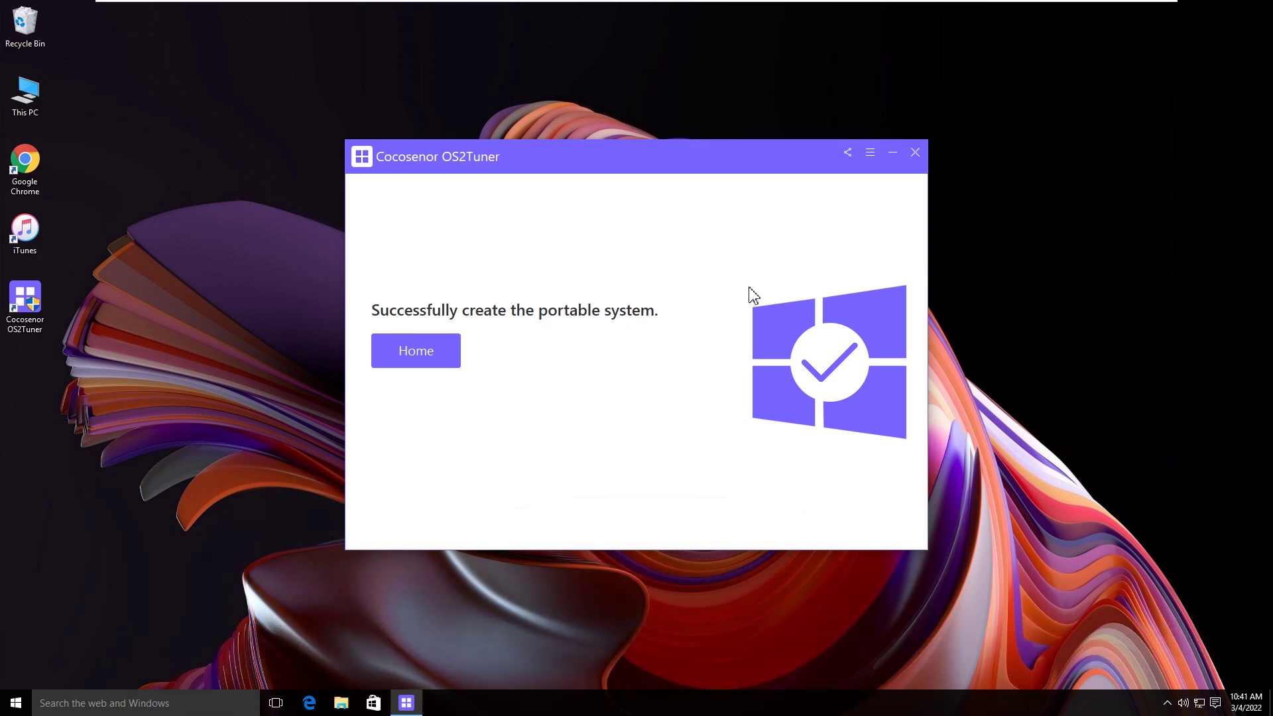
left_click(915, 153)
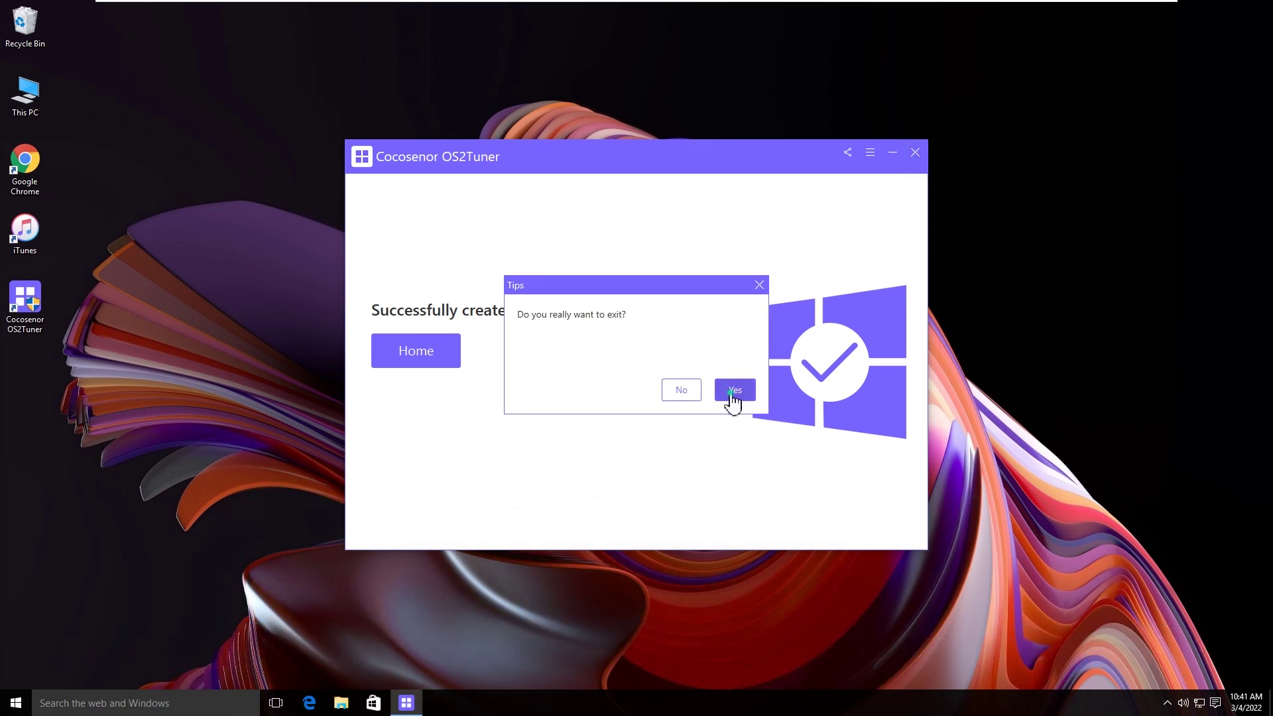
left_click(732, 392)
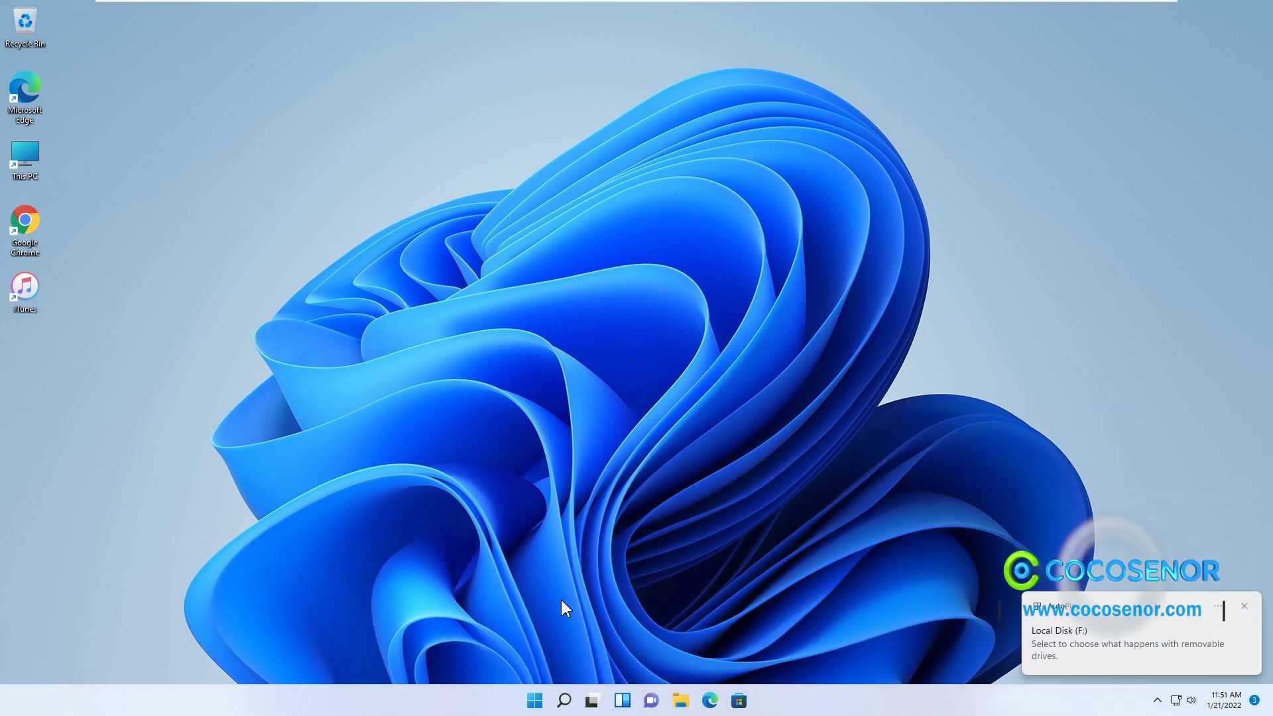
- Restart the PC and boot from UEFI: USB Flash Disk 1100
left_click(534, 701)
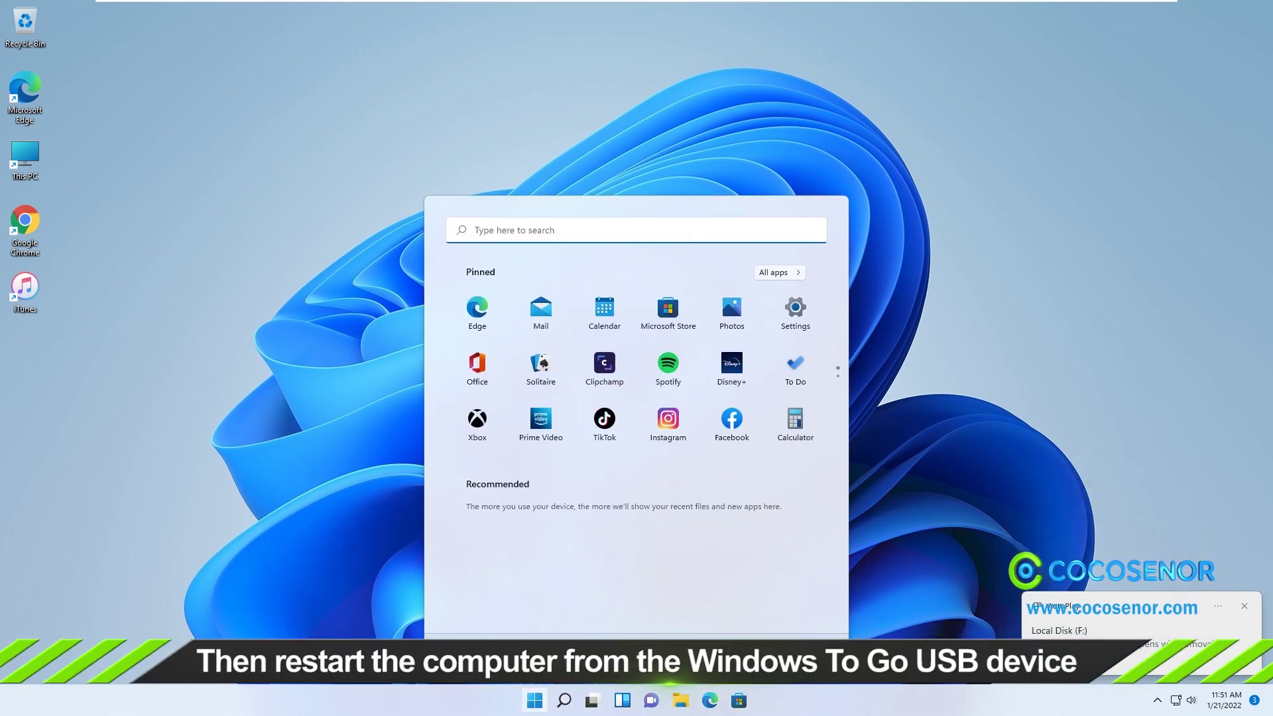
left_click(824, 660)
left_click(804, 626)
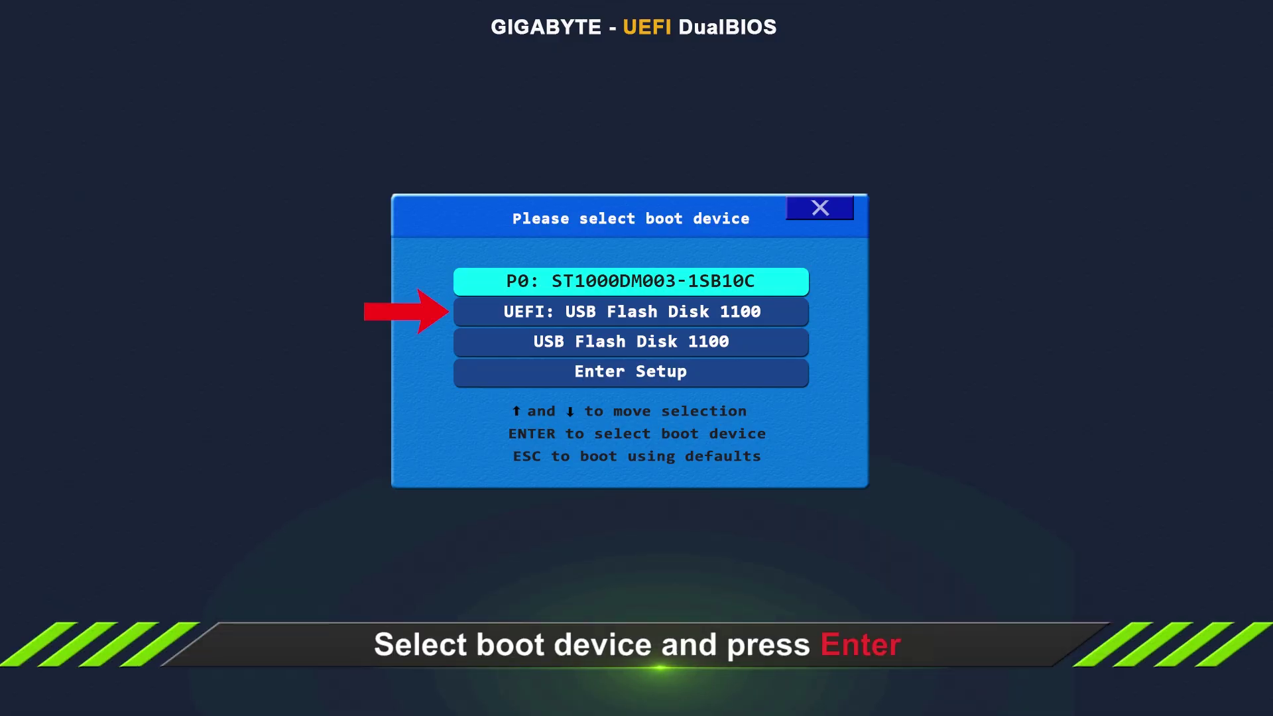
key("Down")
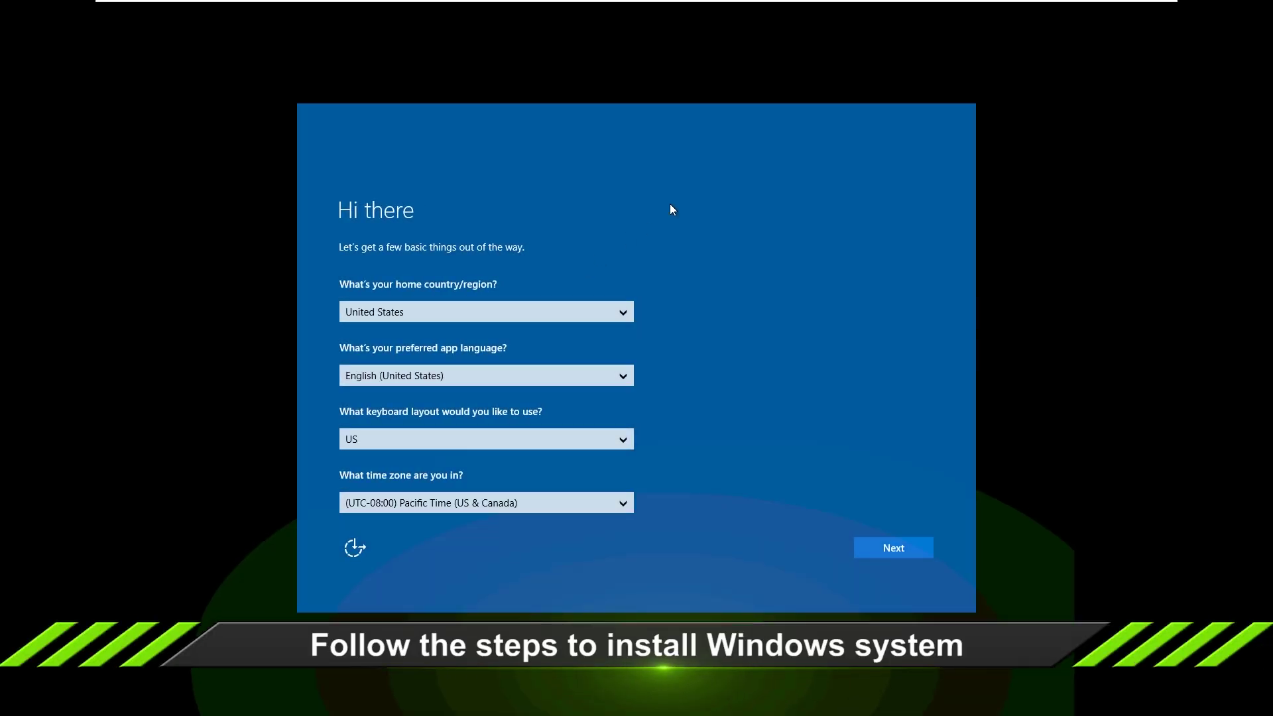
- Accept the United States region defaults, the license terms, and Express settings
left_click(900, 556)
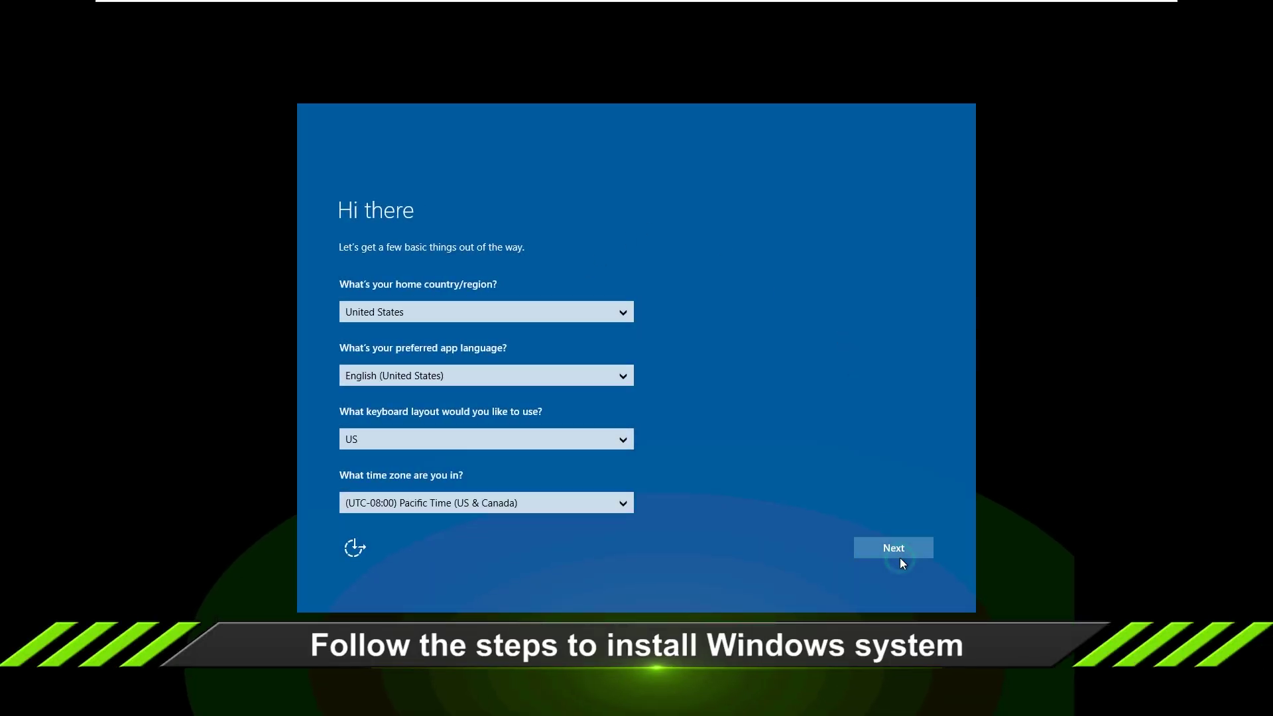
left_click(900, 557)
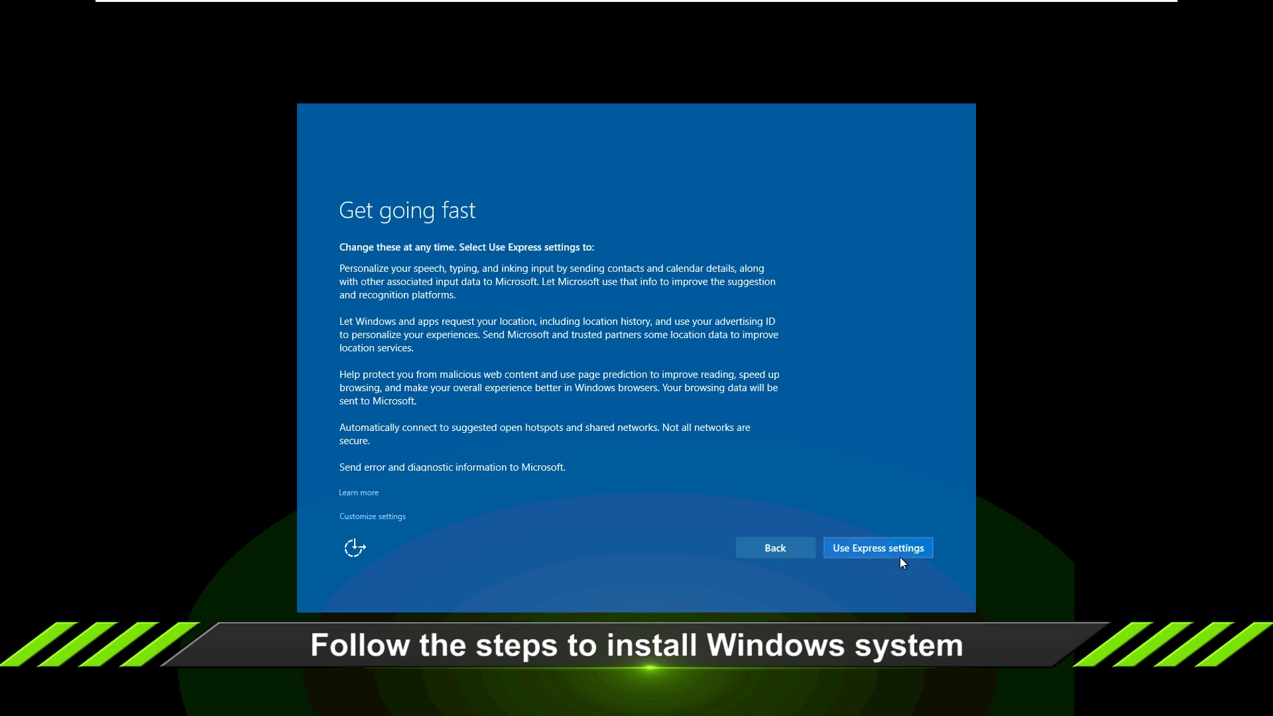
left_click(900, 557)
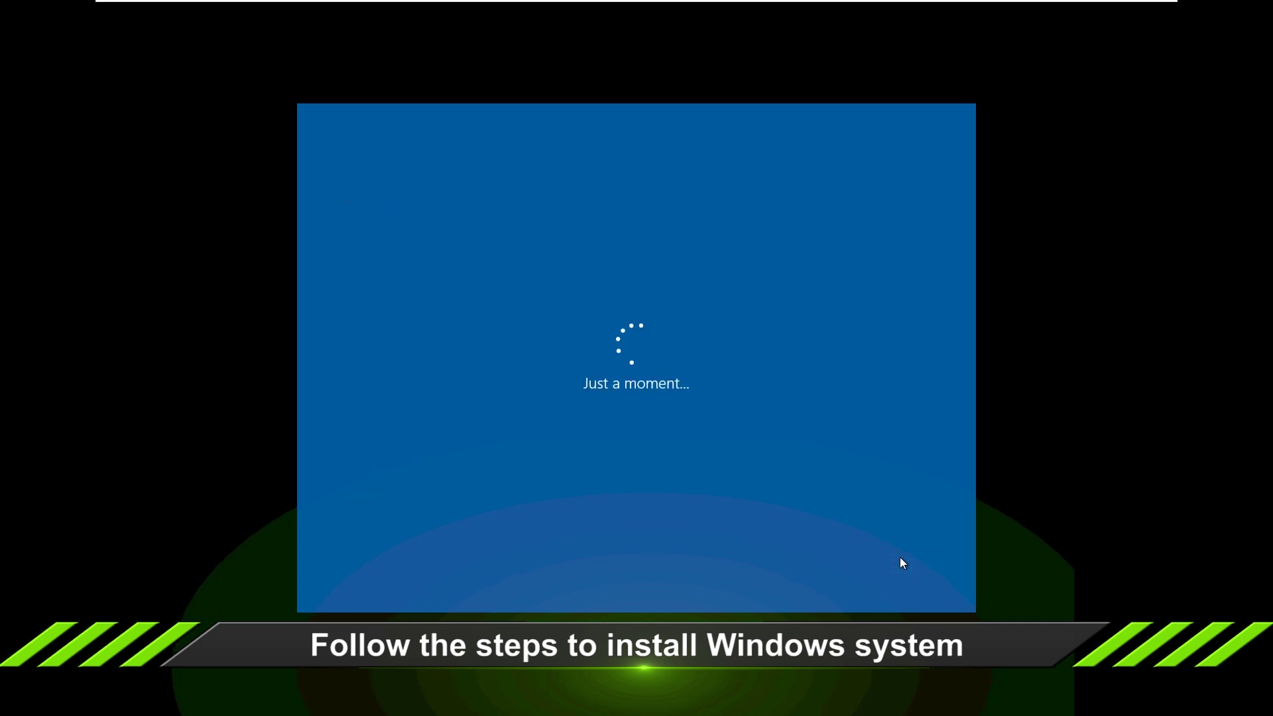